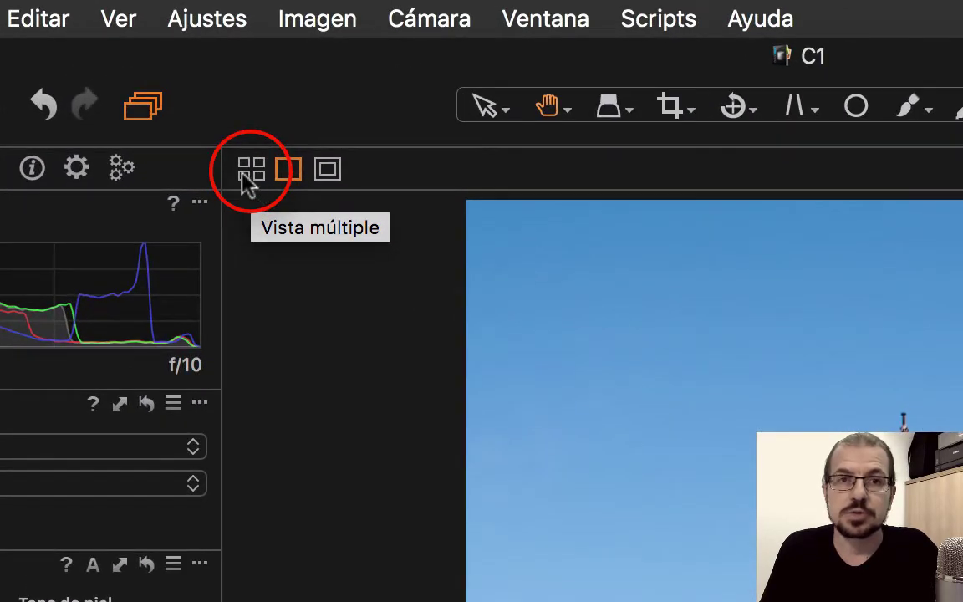
- Display all six harbour photos together in the multiple view, selecting every image in the collection
{"action": "left_click", "coordinate": [242, 180]}
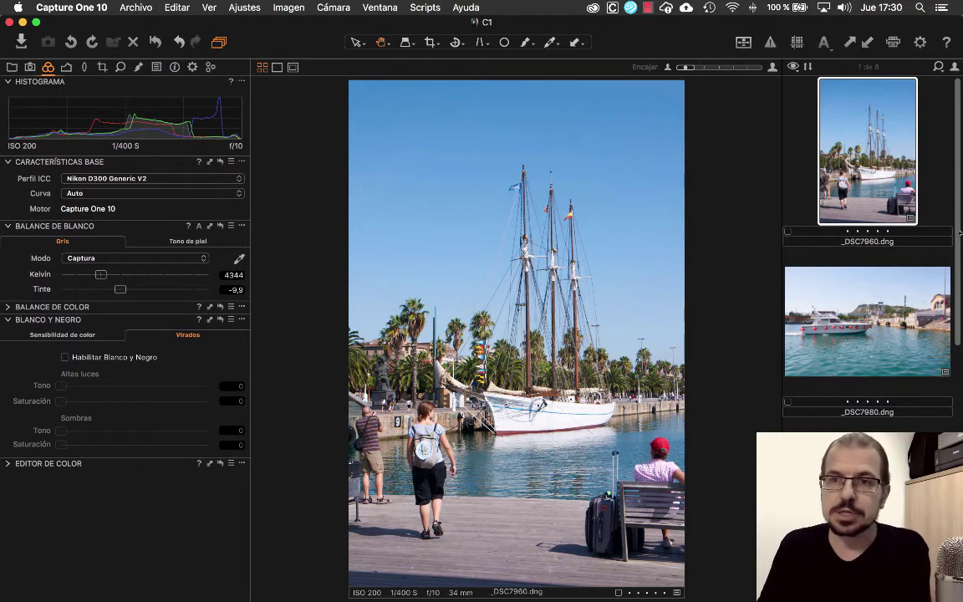
{"action": "scroll", "coordinate": [936, 358], "scroll_direction": "down", "scroll_amount": 5}
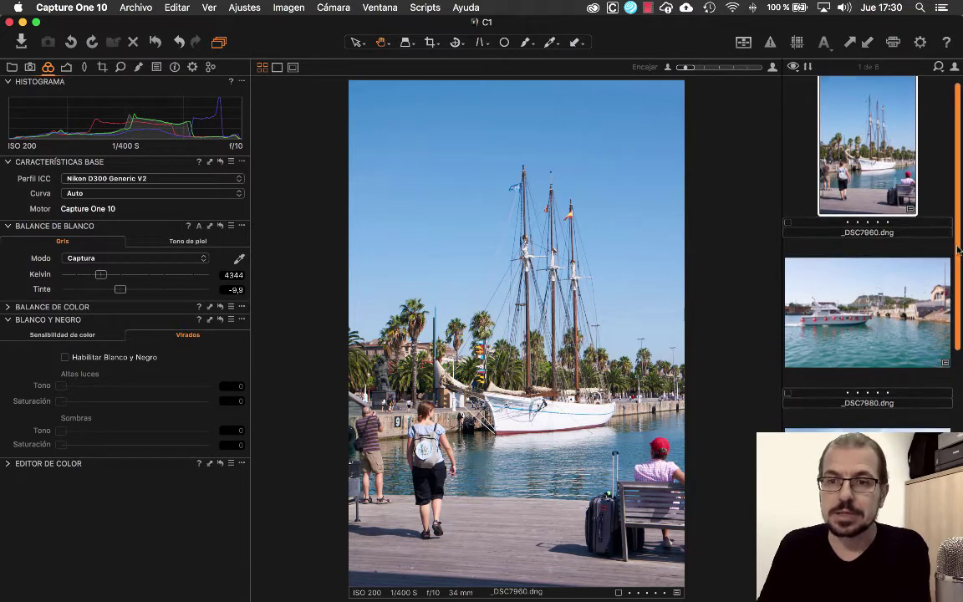
{"action": "scroll", "coordinate": [936, 358], "scroll_direction": "down", "scroll_amount": 6}
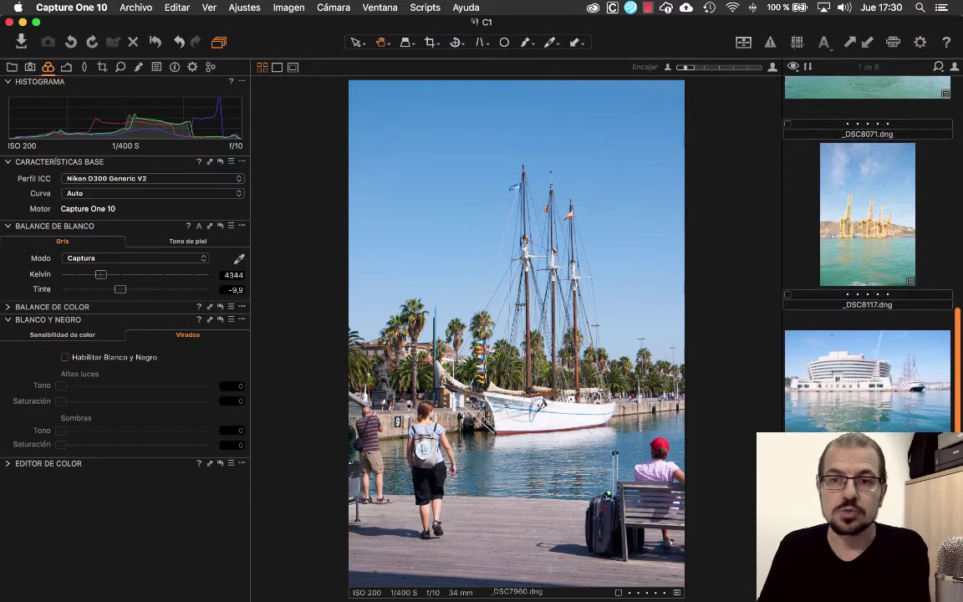
{"action": "key", "text": "super+a"}
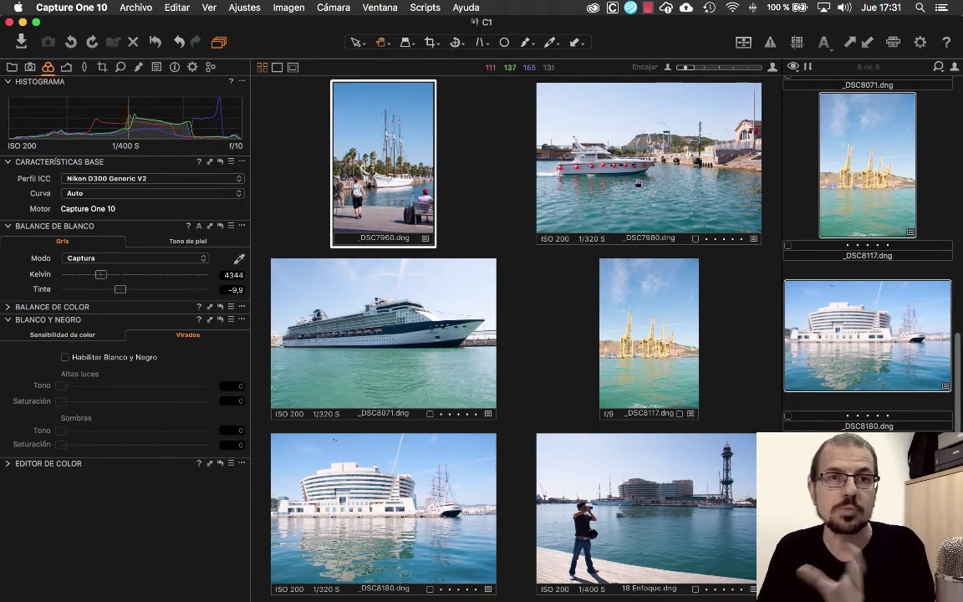
- Hide the image browser and narrow the tools area to enlarge the space for the photos
{"action": "left_click", "coordinate": [208, 8]}
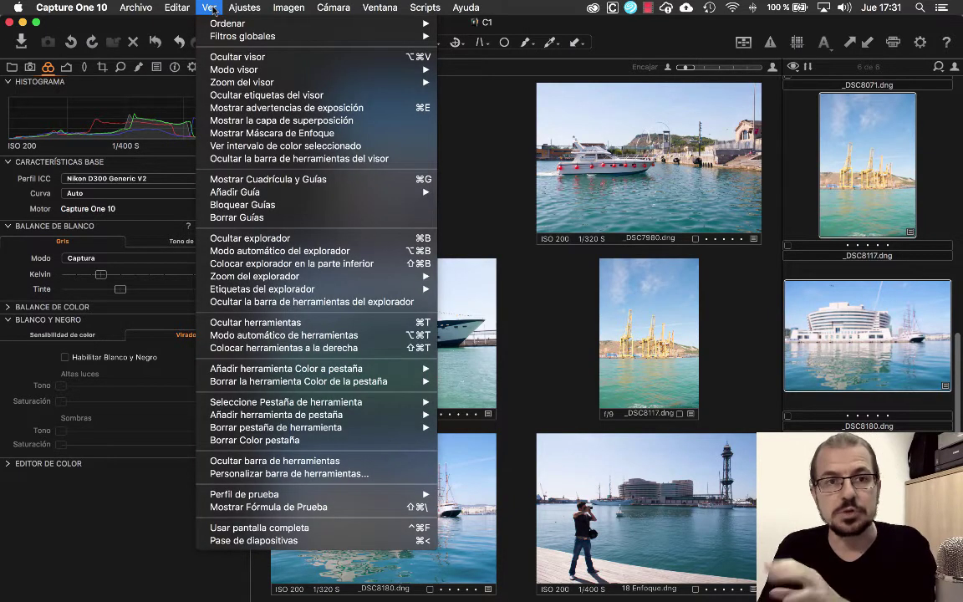
{"action": "left_click", "coordinate": [292, 241]}
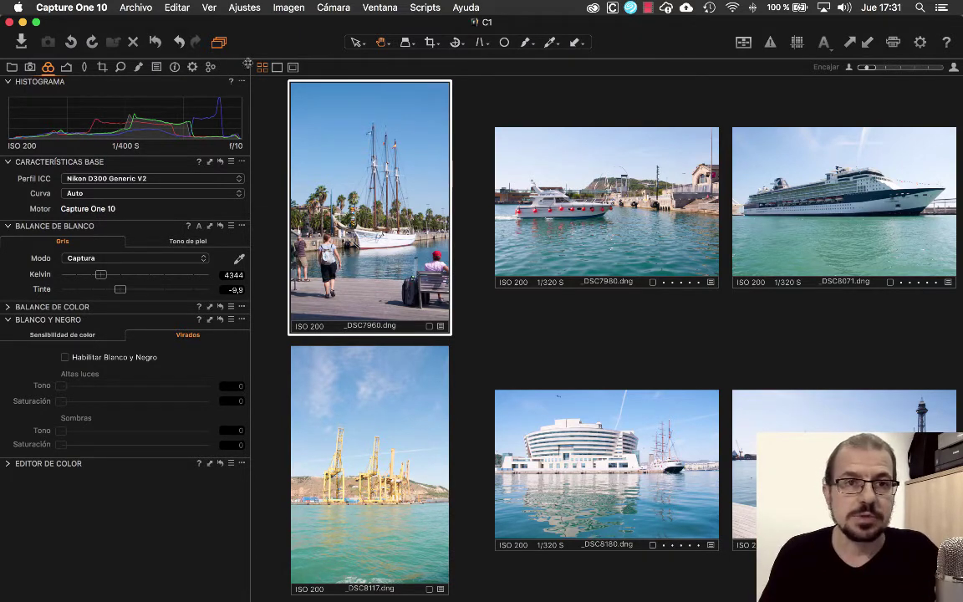
{"action": "left_click_drag", "start_coordinate": [243, 64], "coordinate": [174, 65]}
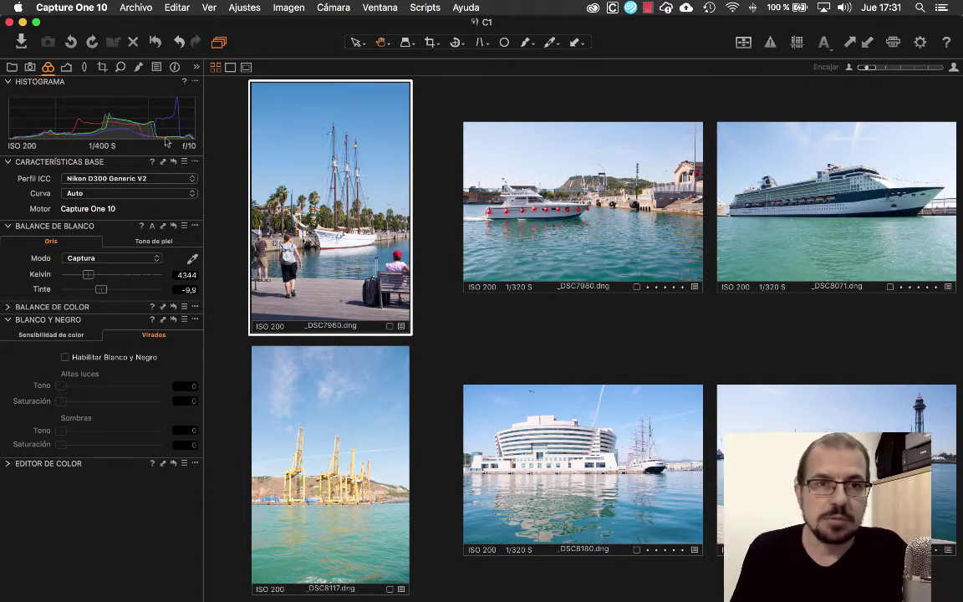
- Try the Film Extra Shadow, Film High Contrast, Film Standard V2, Film Standard, Linear Response and Portrait curves on _DSC7960.dng
{"action": "left_click", "coordinate": [174, 193]}
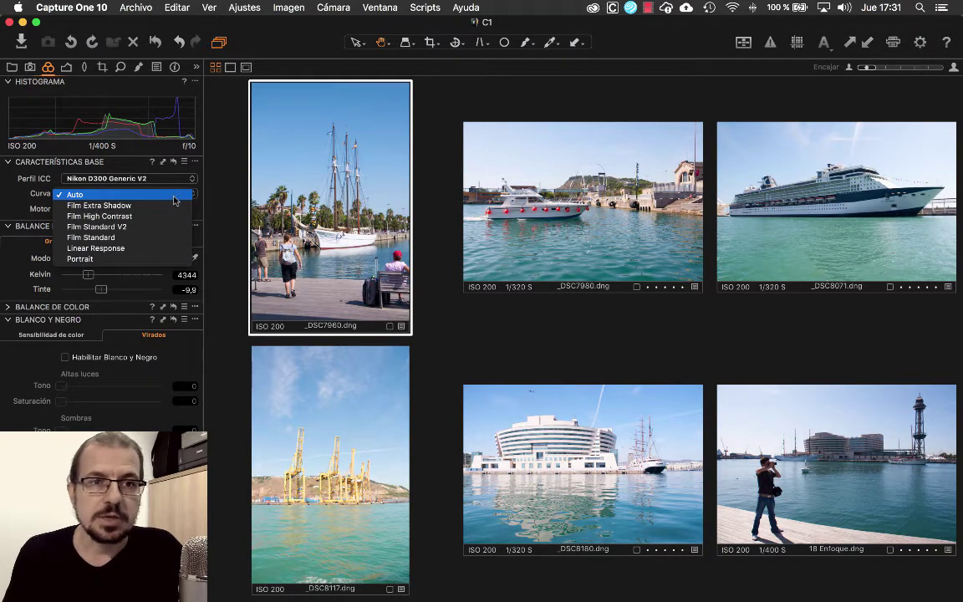
{"action": "left_click", "coordinate": [177, 205]}
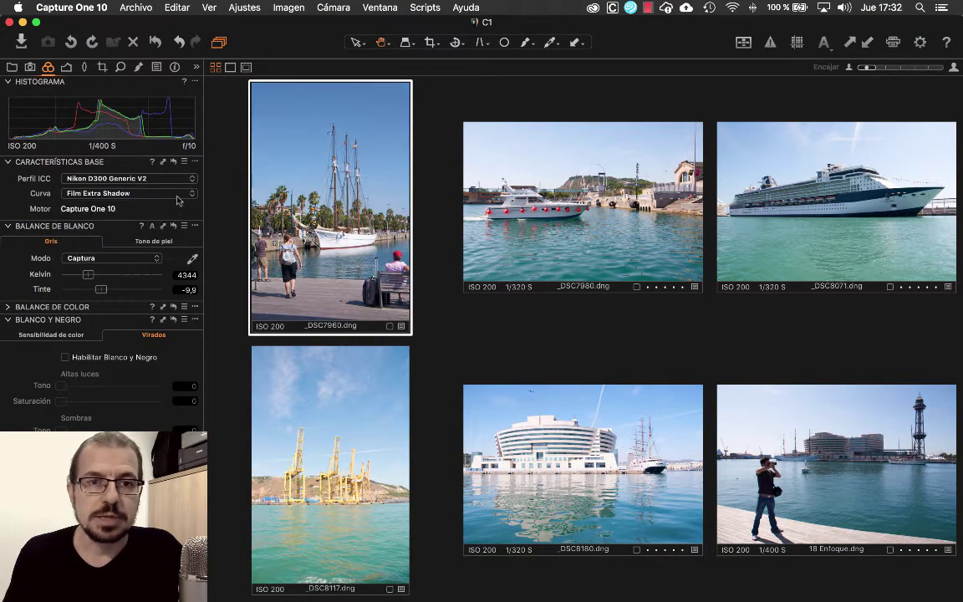
{"action": "left_click", "coordinate": [173, 193]}
{"action": "left_click", "coordinate": [178, 203]}
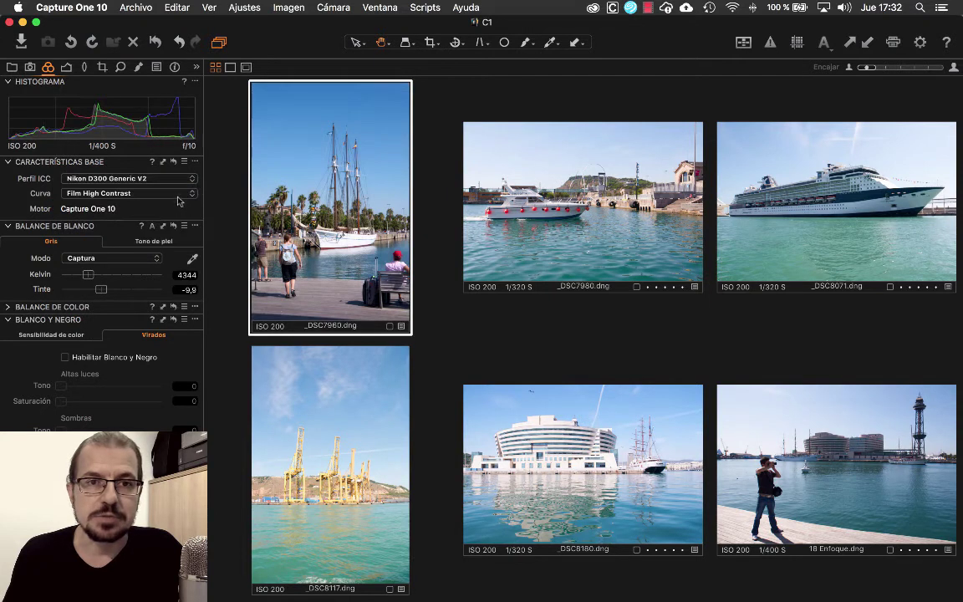
{"action": "left_click", "coordinate": [176, 197]}
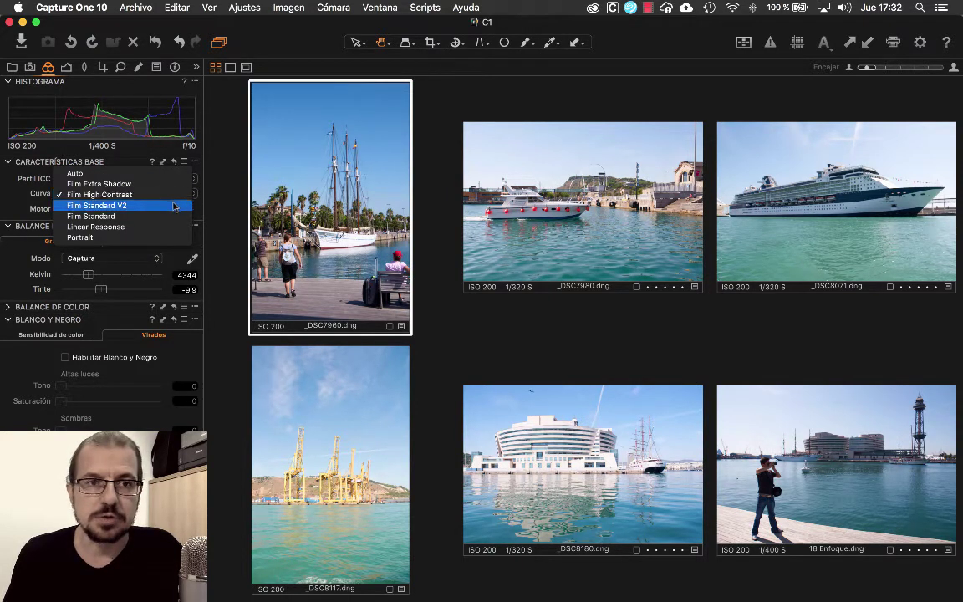
{"action": "left_click", "coordinate": [173, 205]}
{"action": "left_click", "coordinate": [174, 196]}
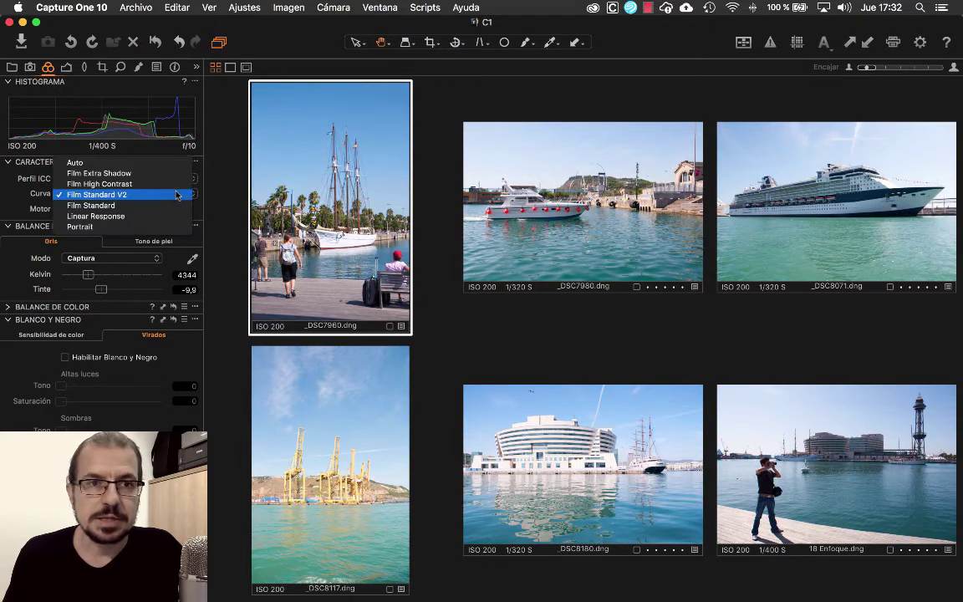
{"action": "left_click", "coordinate": [174, 205]}
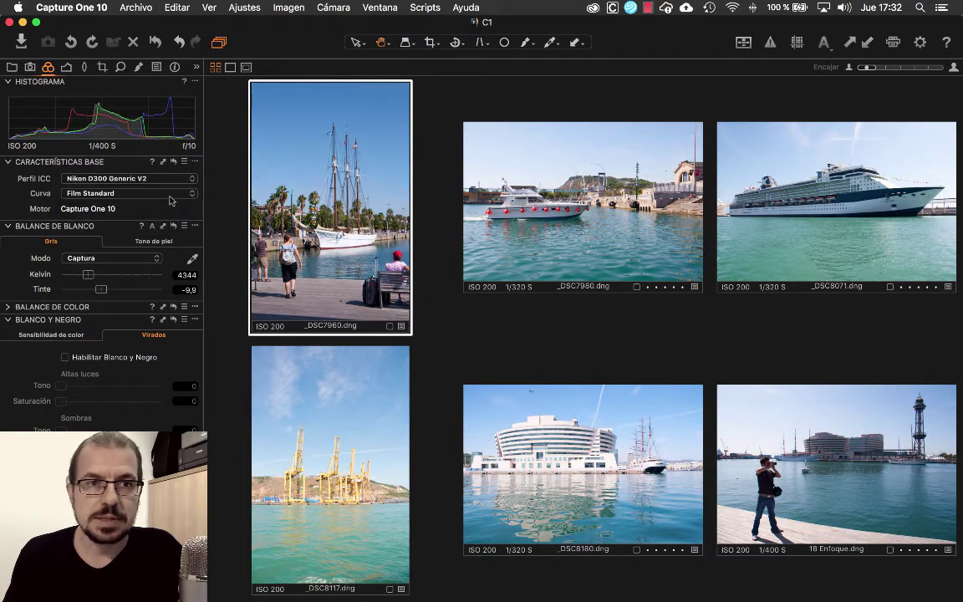
{"action": "left_click", "coordinate": [173, 195]}
{"action": "left_click", "coordinate": [172, 204]}
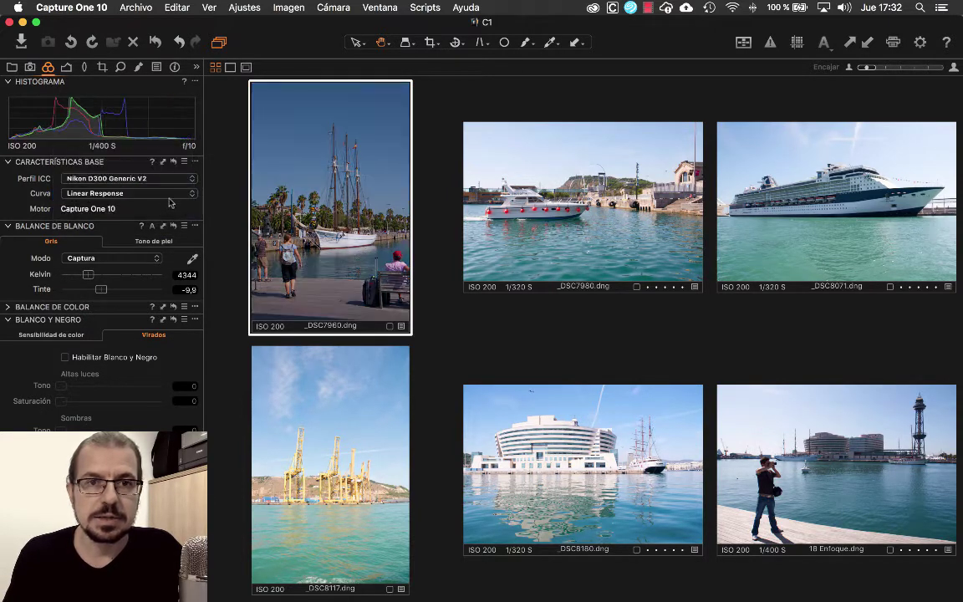
{"action": "left_click", "coordinate": [171, 194]}
{"action": "left_click", "coordinate": [167, 203]}
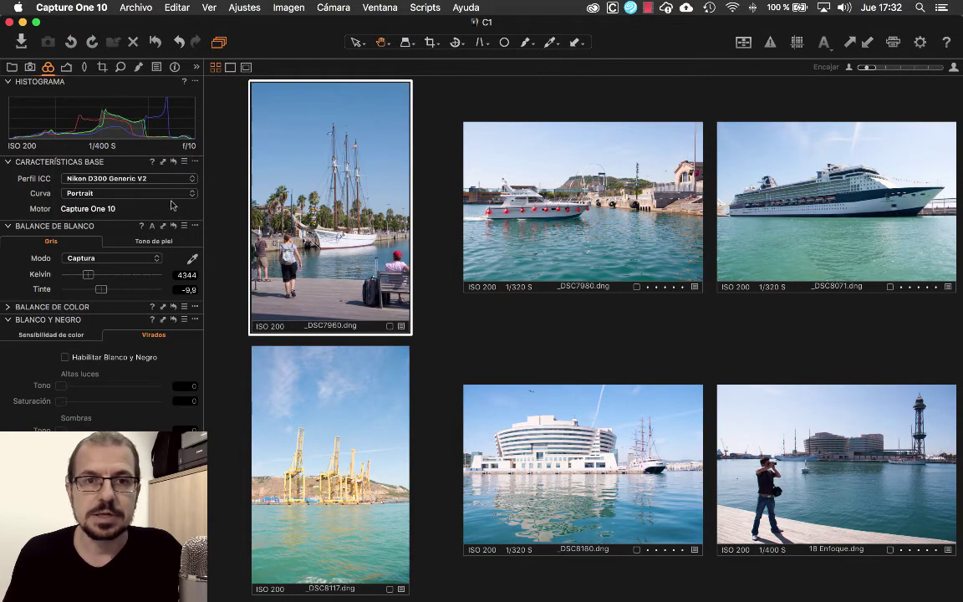
- Set the base curve of _DSC7960.dng to Film High Contrast
{"action": "left_click", "coordinate": [167, 191]}
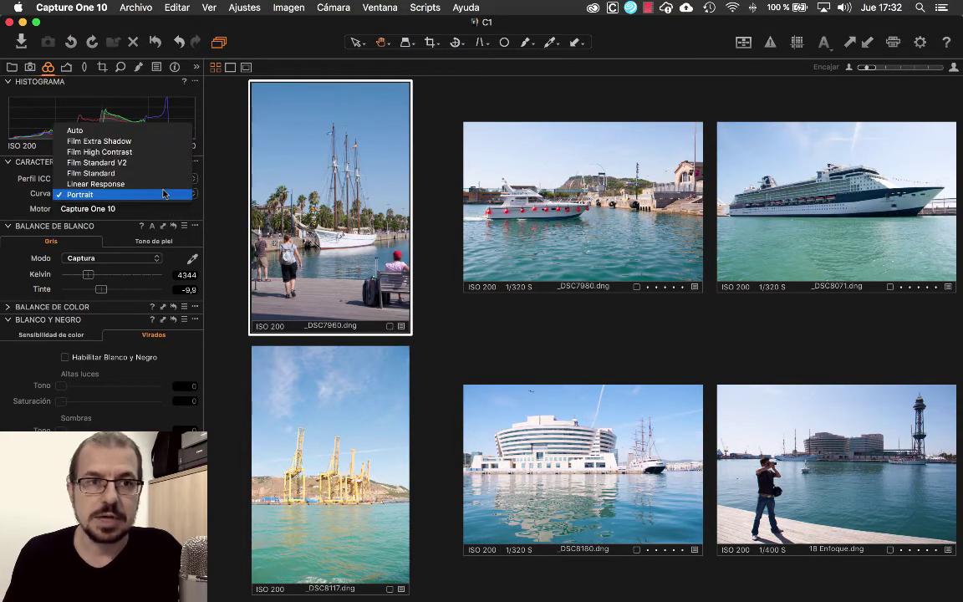
{"action": "left_click", "coordinate": [159, 141]}
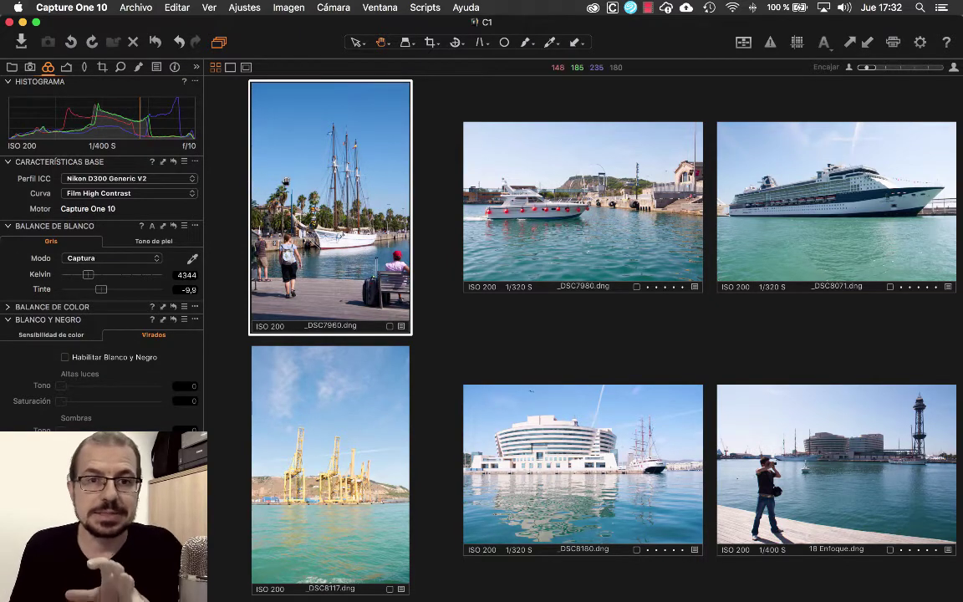
- View _DSC7960.dng on its own and set its exposure to -0.16, saturation to 20 and shadow recovery to 20
{"action": "left_click", "coordinate": [230, 67]}
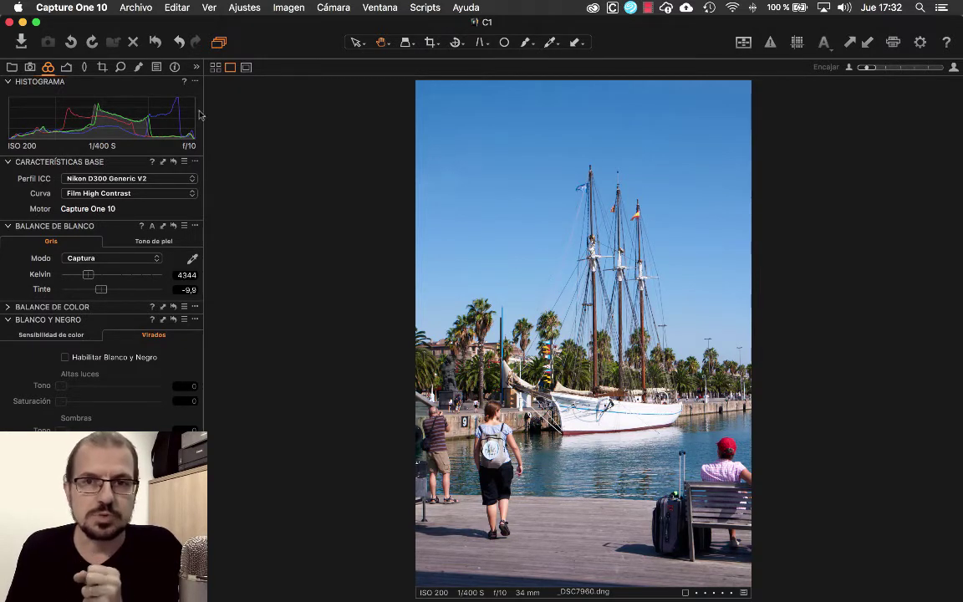
{"action": "left_click", "coordinate": [66, 67]}
{"action": "left_click_drag", "start_coordinate": [111, 179], "coordinate": [109, 181]}
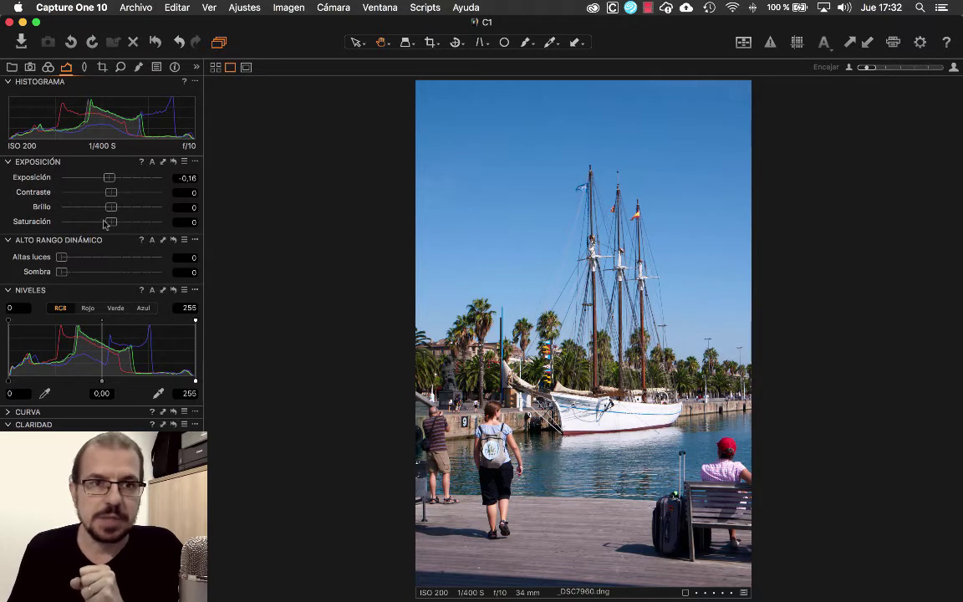
{"action": "left_click_drag", "start_coordinate": [112, 224], "coordinate": [122, 227]}
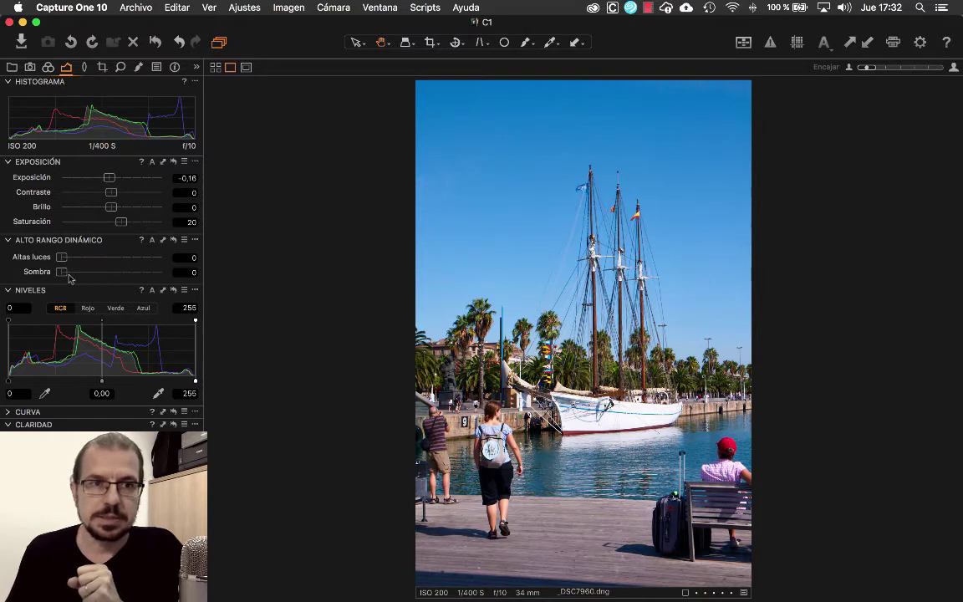
{"action": "left_click_drag", "start_coordinate": [61, 272], "coordinate": [81, 272]}
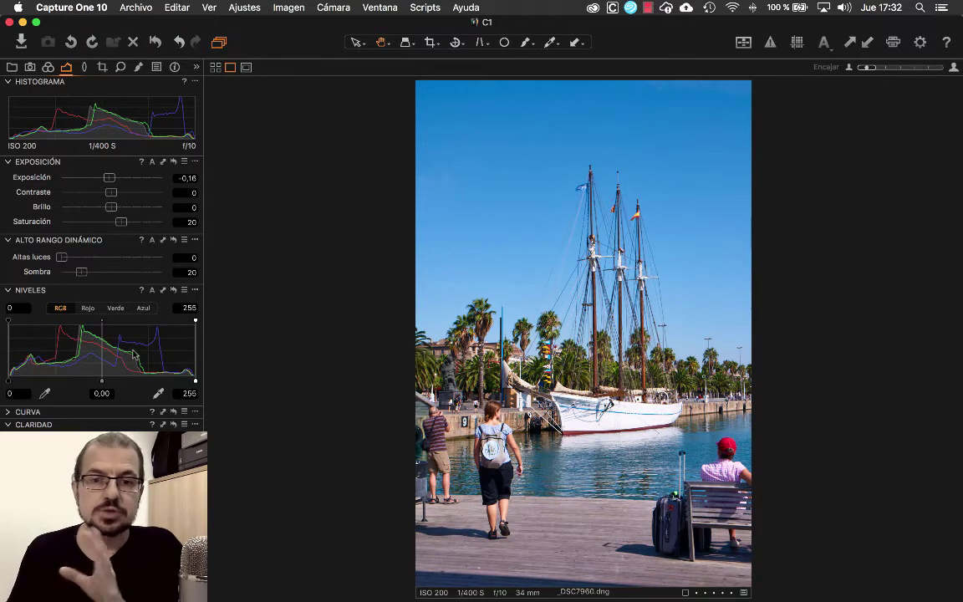
- Return to the multiple view and apply the adjustments of _DSC7960.dng to all the selected photos
{"action": "left_click", "coordinate": [216, 67]}
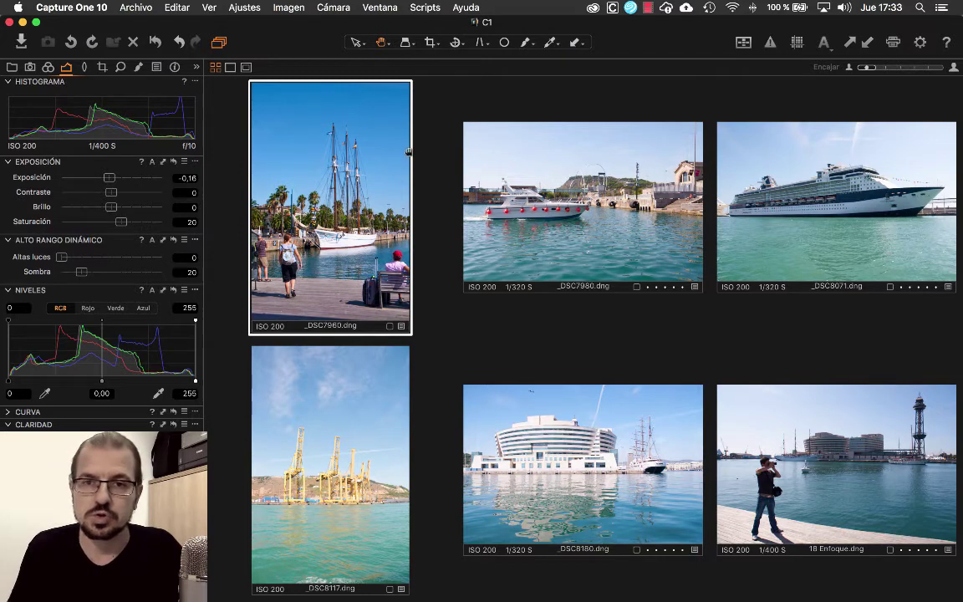
{"action": "left_click", "coordinate": [865, 43]}
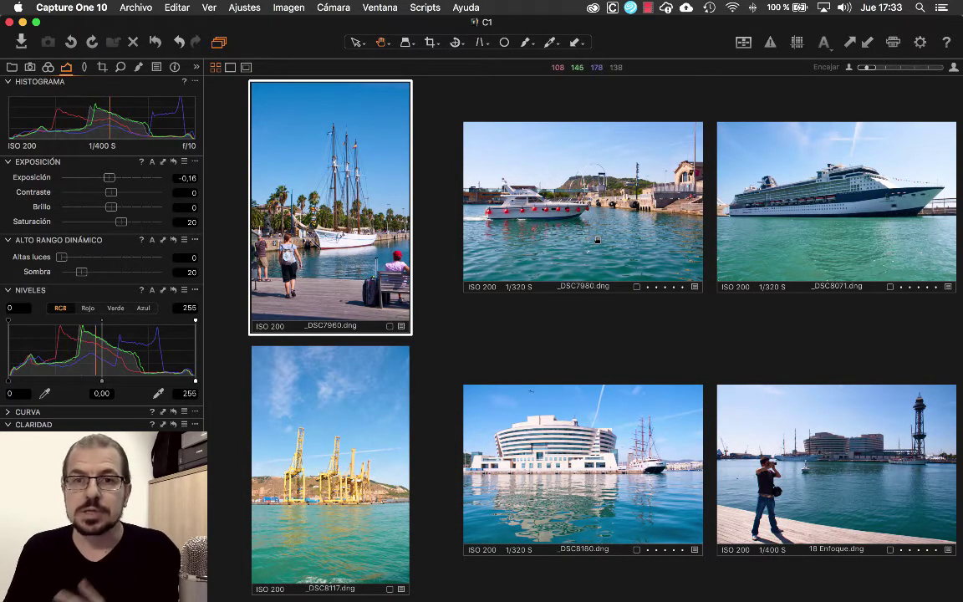
- Set the exposure of the motorboat photo _DSC7980.dng to -0.48
{"action": "left_click", "coordinate": [570, 214]}
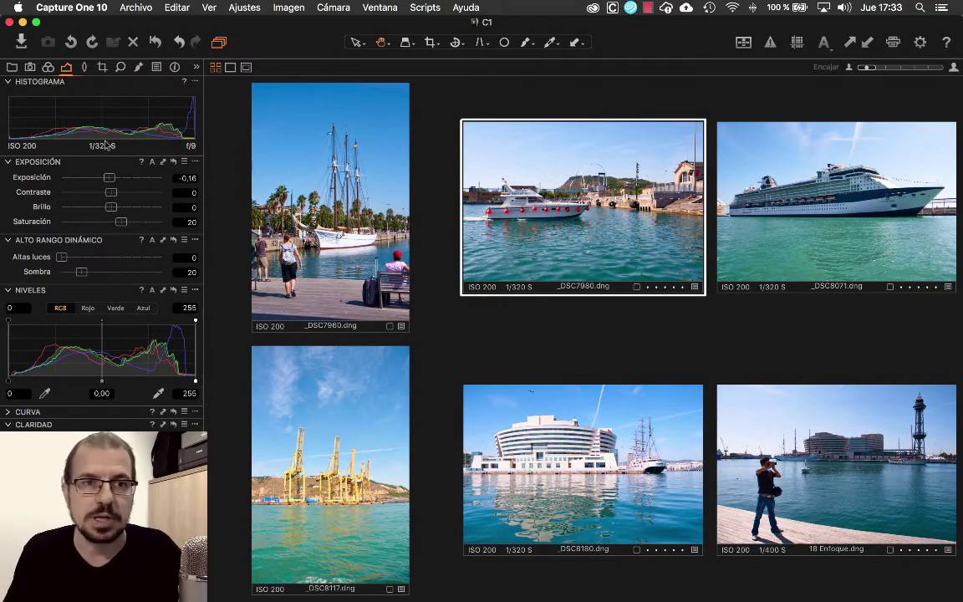
{"action": "left_click_drag", "start_coordinate": [115, 179], "coordinate": [107, 179]}
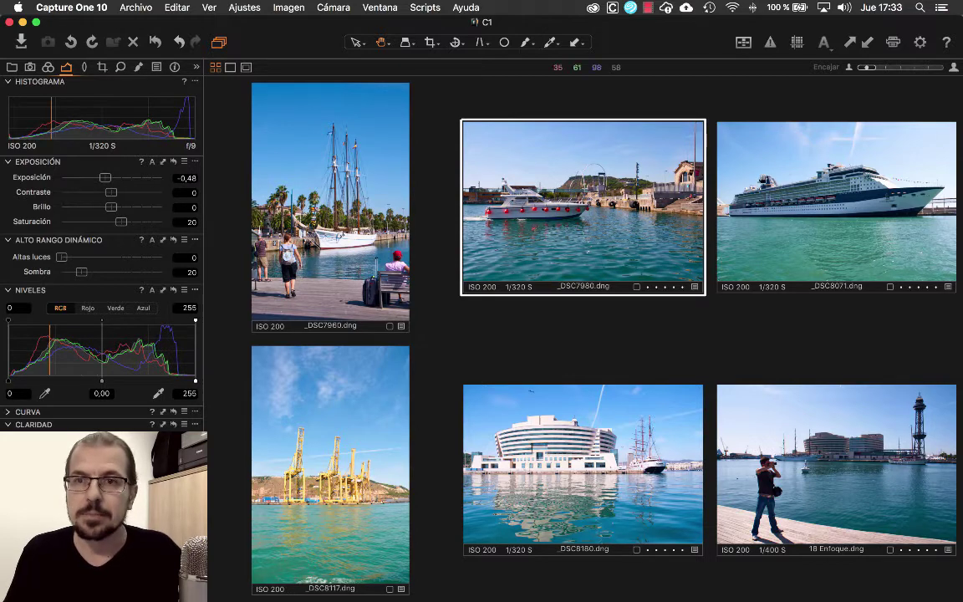
- On the cruise ship photo _DSC8071.dng, set highlight recovery to 30, shadow recovery to 43 and exposure to -0.64
{"action": "key", "text": "Right"}
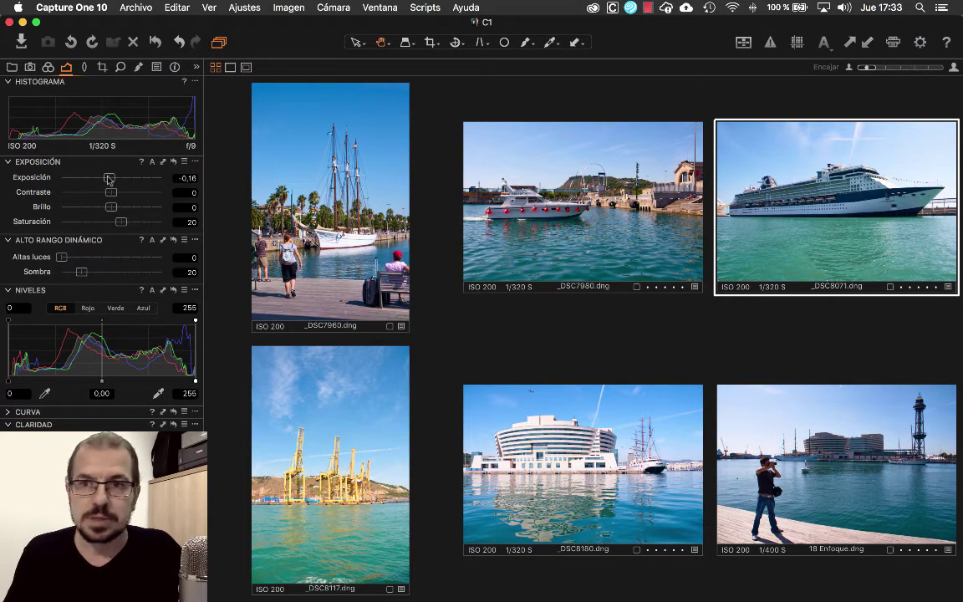
{"action": "left_click_drag", "start_coordinate": [63, 257], "coordinate": [104, 271]}
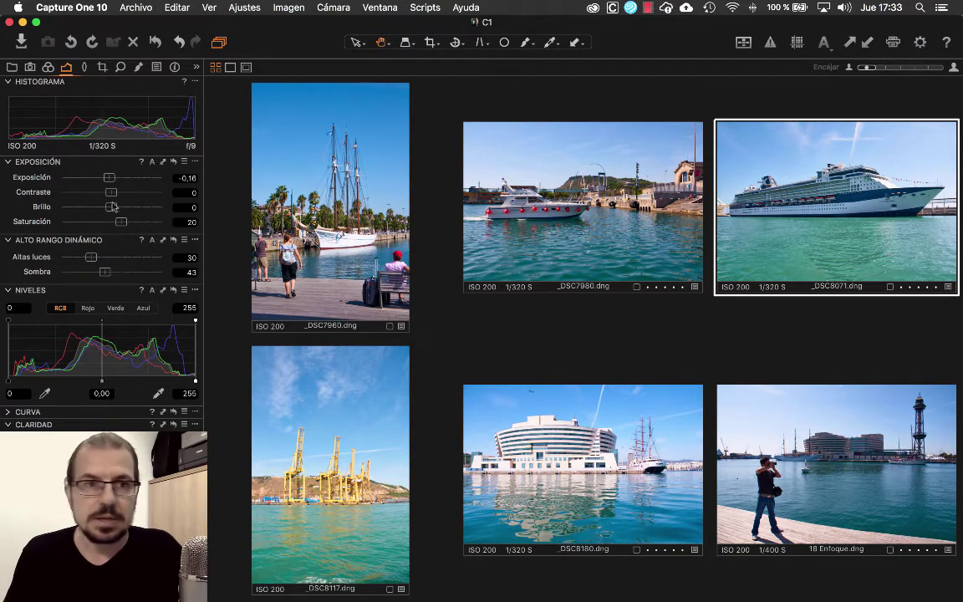
{"action": "left_click_drag", "start_coordinate": [109, 177], "coordinate": [103, 177]}
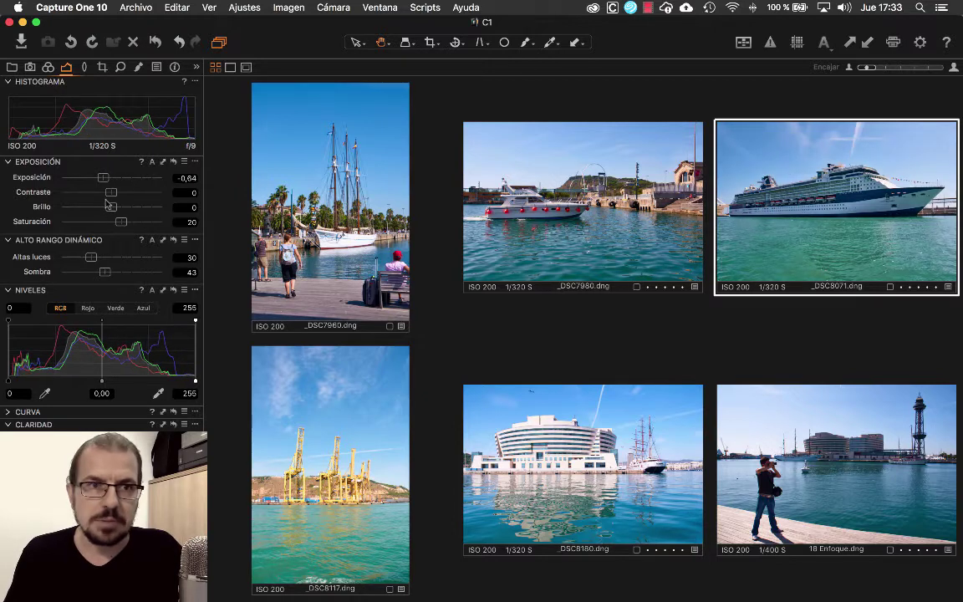
- Brighten _DSC8071.dng with a Luma curve by slightly lifting one point in the highlights and one in the shadows
{"action": "left_click", "coordinate": [12, 412]}
{"action": "left_click_drag", "start_coordinate": [138, 376], "coordinate": [137, 366]}
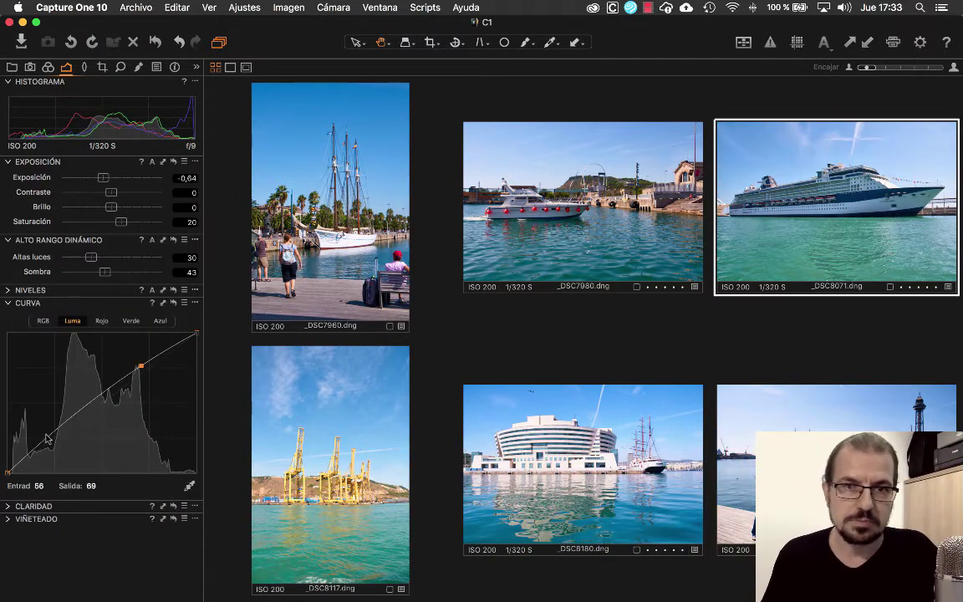
{"action": "mouse_move", "coordinate": [57, 436]}
{"action": "left_mouse_down"}
{"action": "mouse_move", "coordinate": [86, 396]}
{"action": "mouse_move", "coordinate": [47, 435]}
{"action": "left_mouse_up"}
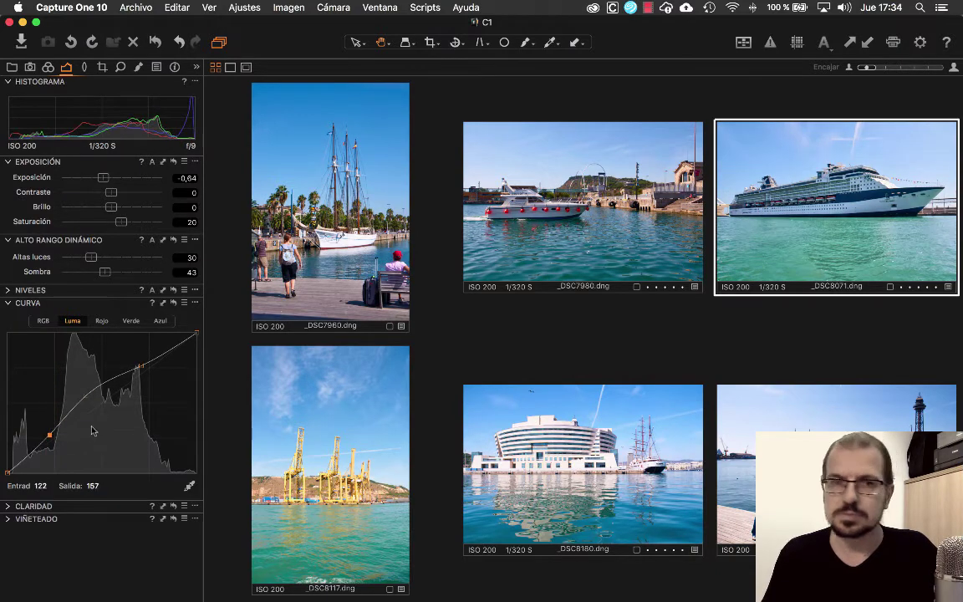
- Set the exposure of the cranes photo _DSC8117.dng to -0.43 and of the building photo _DSC8180.dng to -0.59
{"action": "key", "text": "Right"}
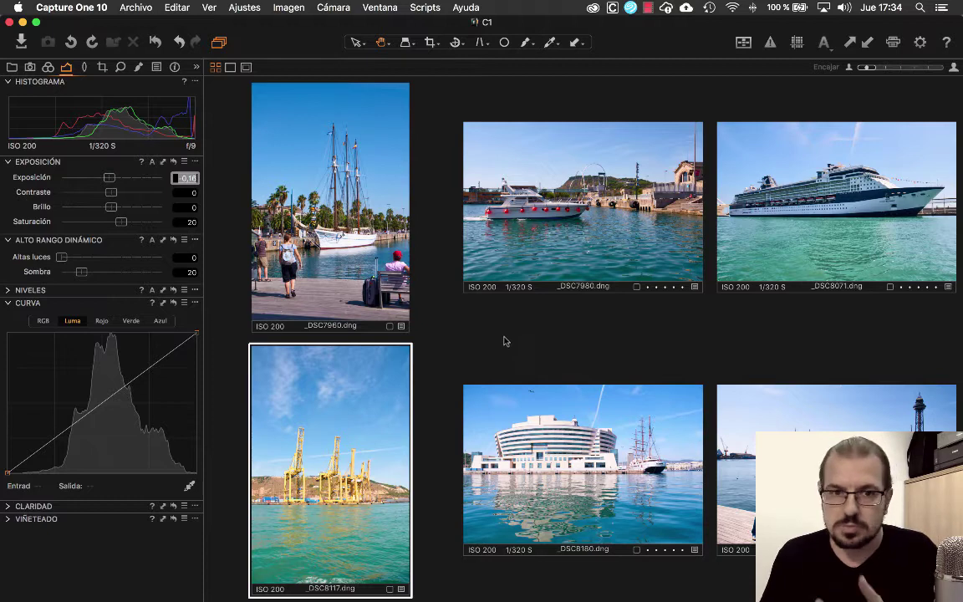
{"action": "left_click_drag", "start_coordinate": [104, 181], "coordinate": [114, 184]}
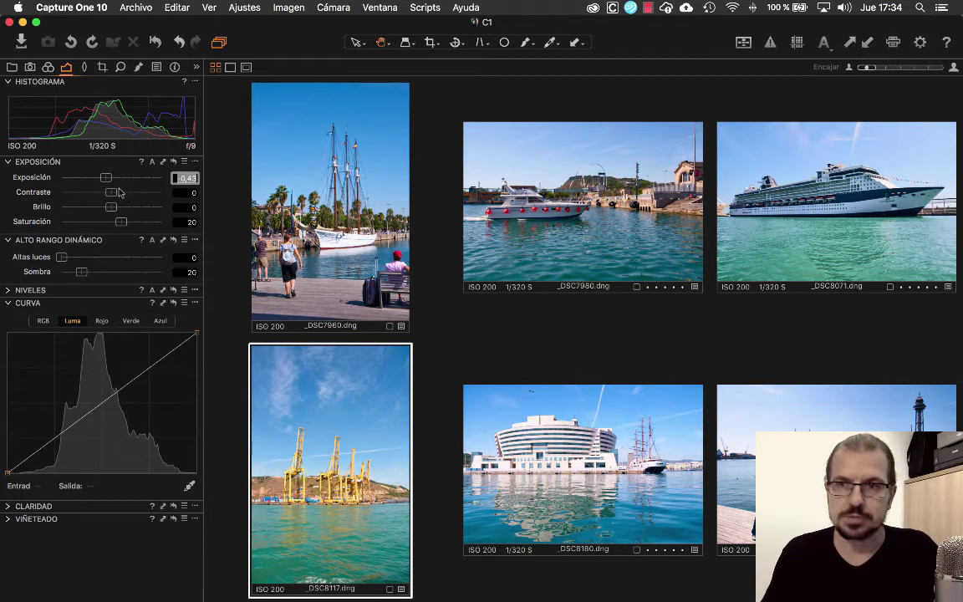
{"action": "key", "text": "Right"}
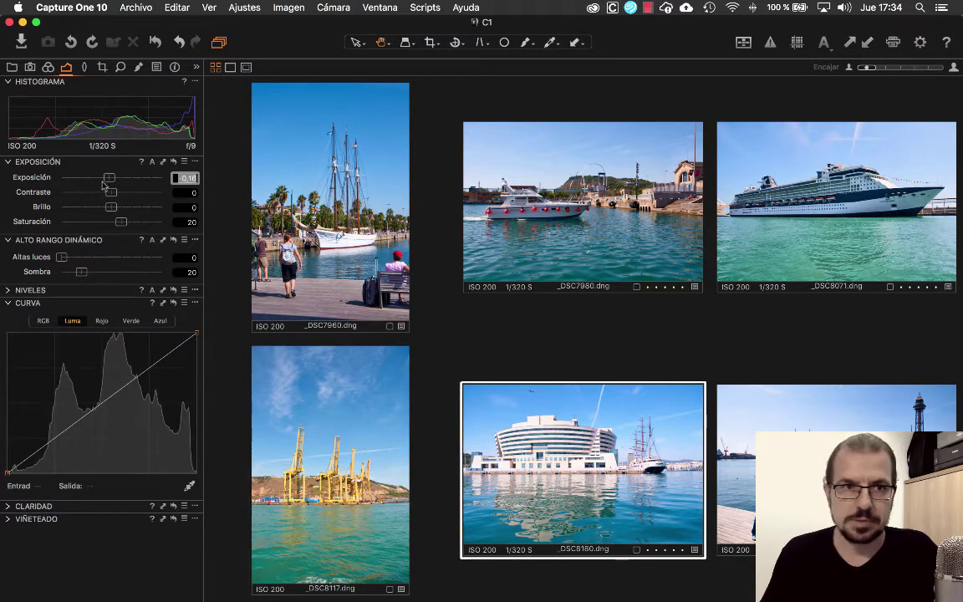
{"action": "left_click_drag", "start_coordinate": [110, 179], "coordinate": [104, 180]}
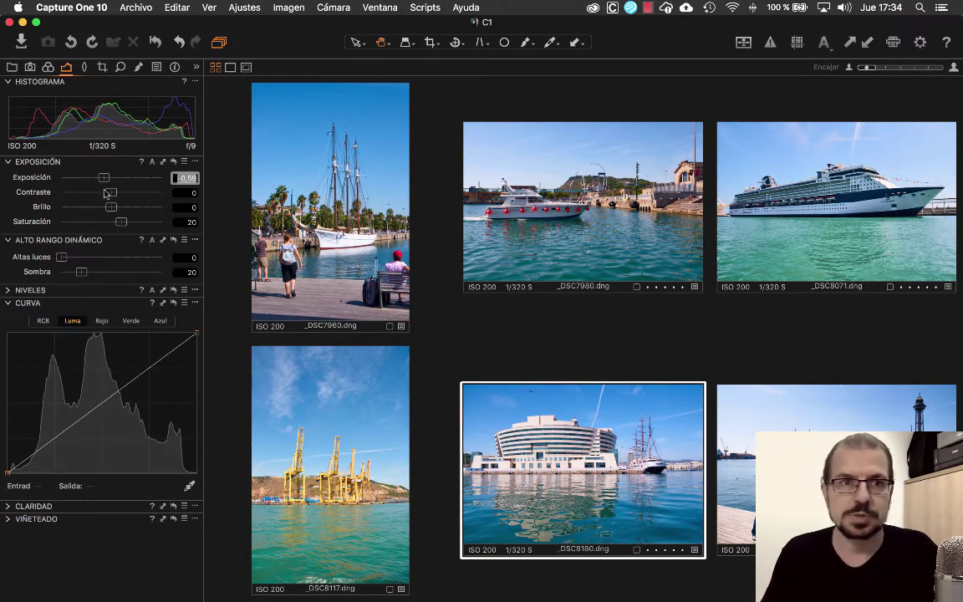
- Warm the white balance of the building photo _DSC8180.dng by setting its Kelvin value to 4760
{"action": "left_click", "coordinate": [48, 68]}
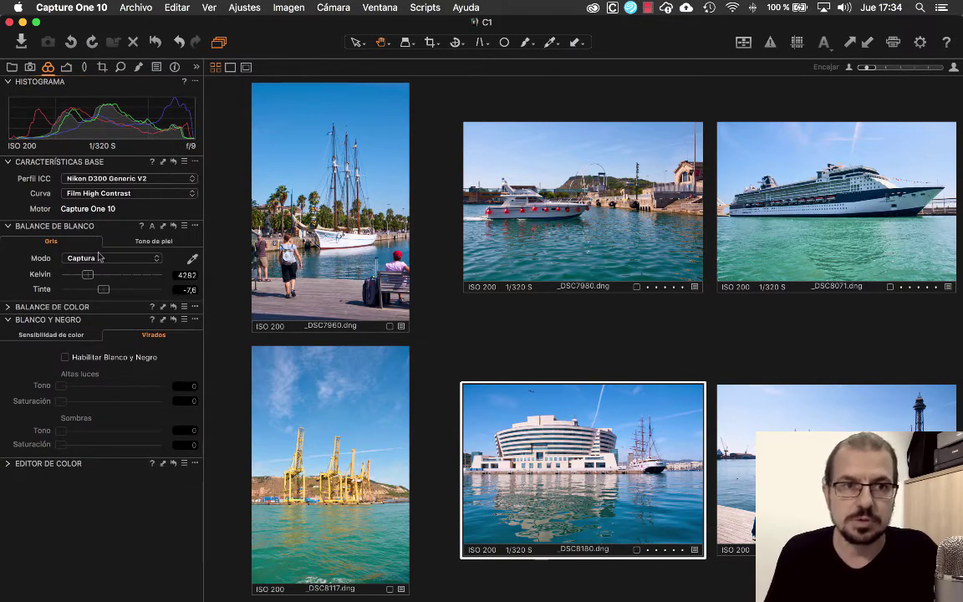
{"action": "left_click_drag", "start_coordinate": [87, 275], "coordinate": [93, 279]}
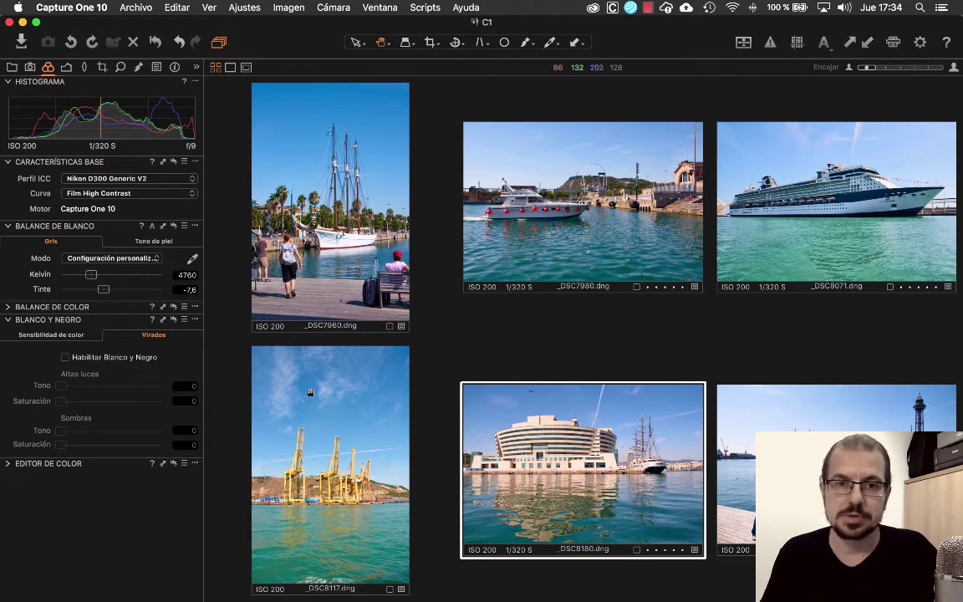
- On the cranes photo _DSC8117.dng, set the saturation to 0 and the clarity to 51
{"action": "key", "text": "Left"}
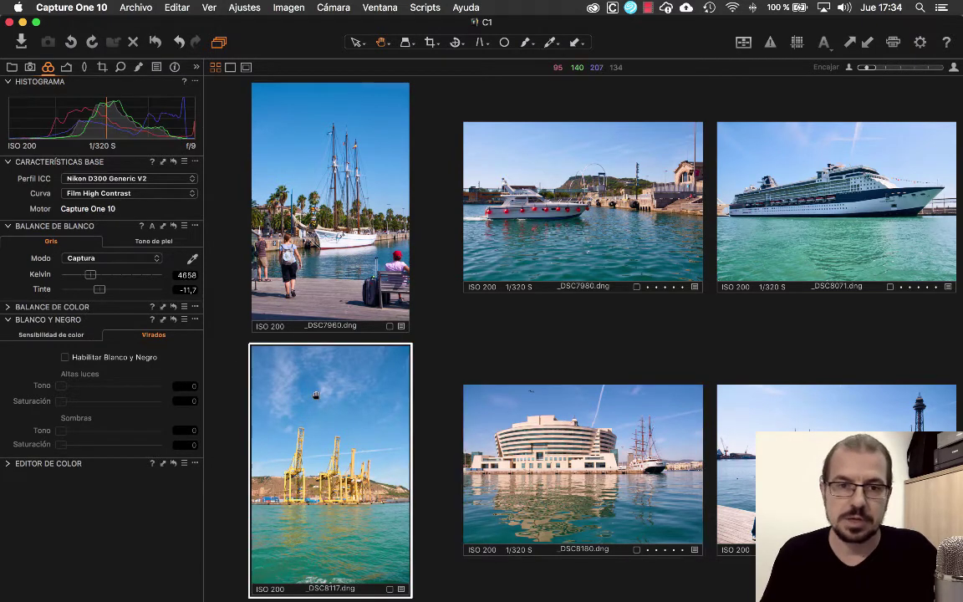
{"action": "left_click", "coordinate": [66, 69]}
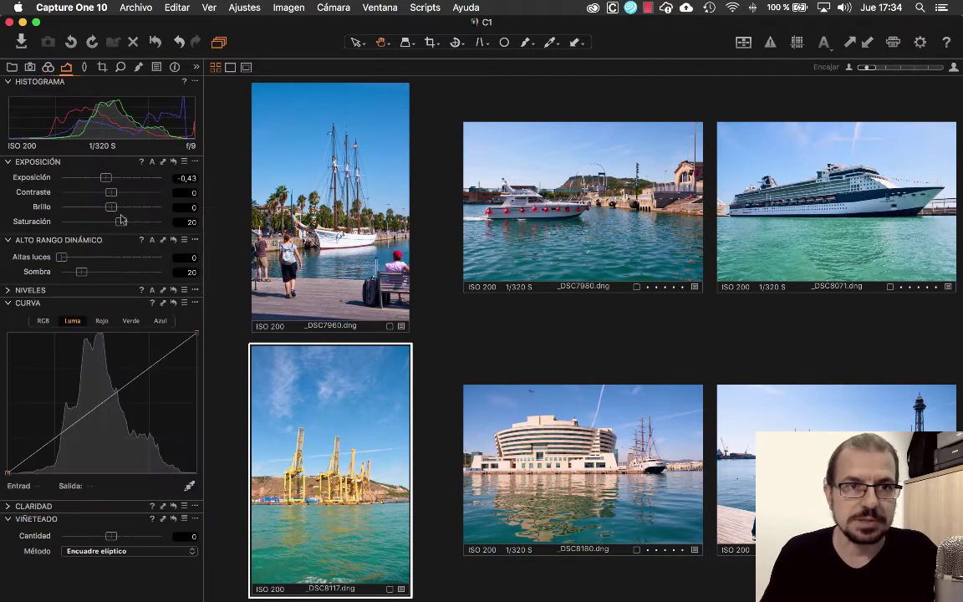
{"action": "left_click_drag", "start_coordinate": [121, 223], "coordinate": [111, 226]}
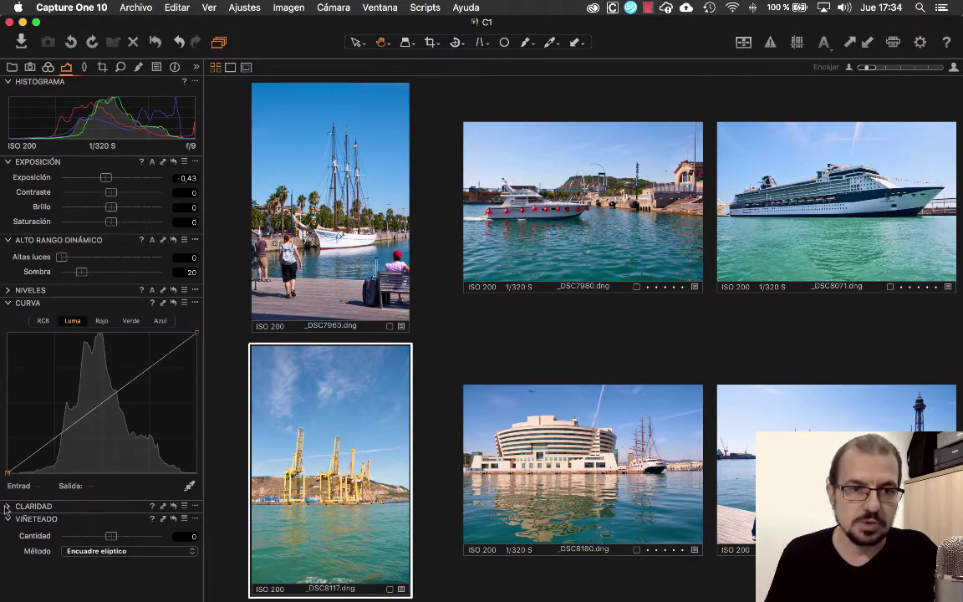
{"action": "left_click", "coordinate": [63, 505]}
{"action": "left_click_drag", "start_coordinate": [122, 539], "coordinate": [137, 539]}
- On the photographer photo 18 Enfoque.dng, set the exposure to 0.8, highlight recovery to 70 and shadow recovery to 32
{"action": "left_click", "coordinate": [794, 406]}
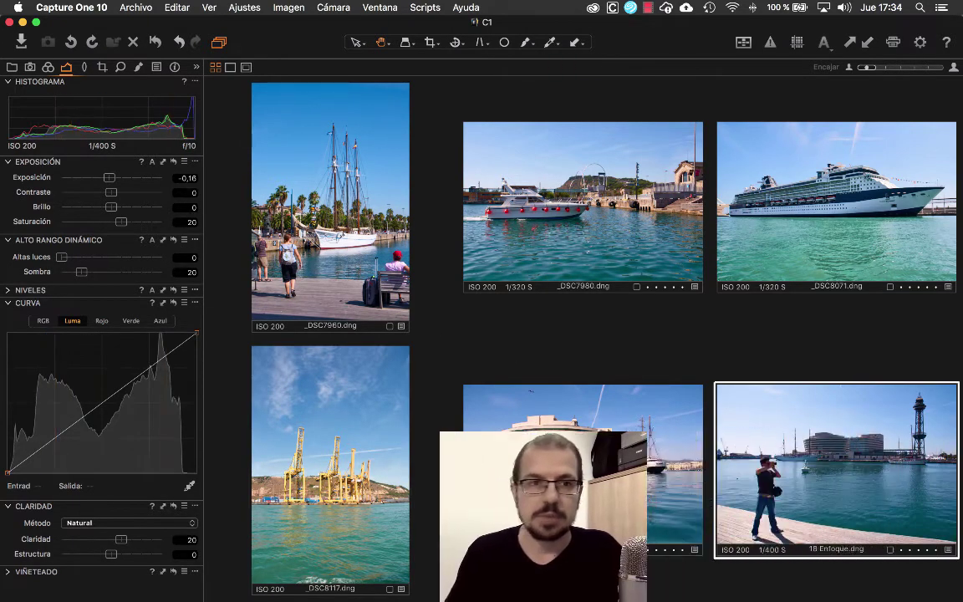
{"action": "left_click_drag", "start_coordinate": [61, 256], "coordinate": [117, 257]}
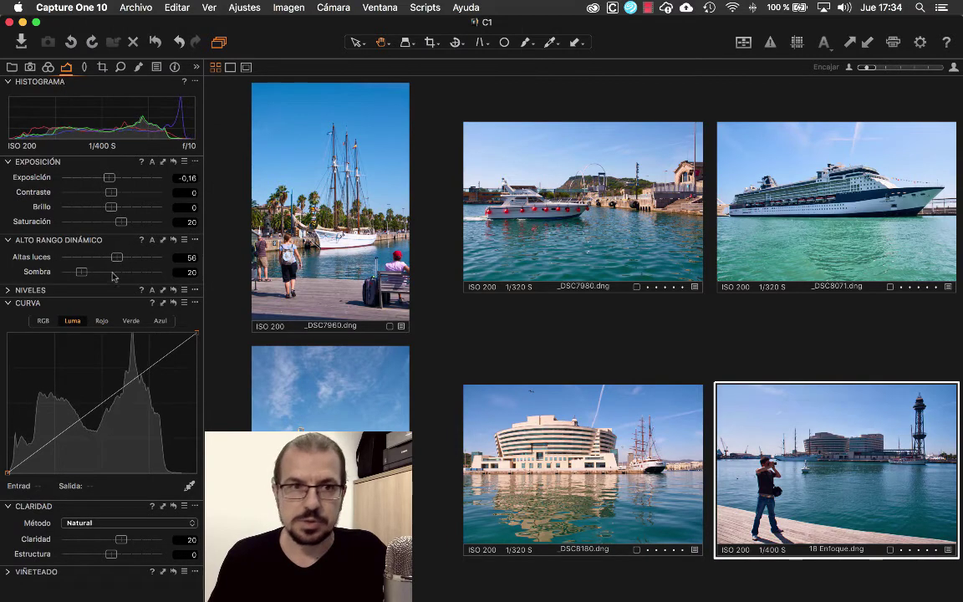
{"action": "left_click_drag", "start_coordinate": [111, 179], "coordinate": [122, 178]}
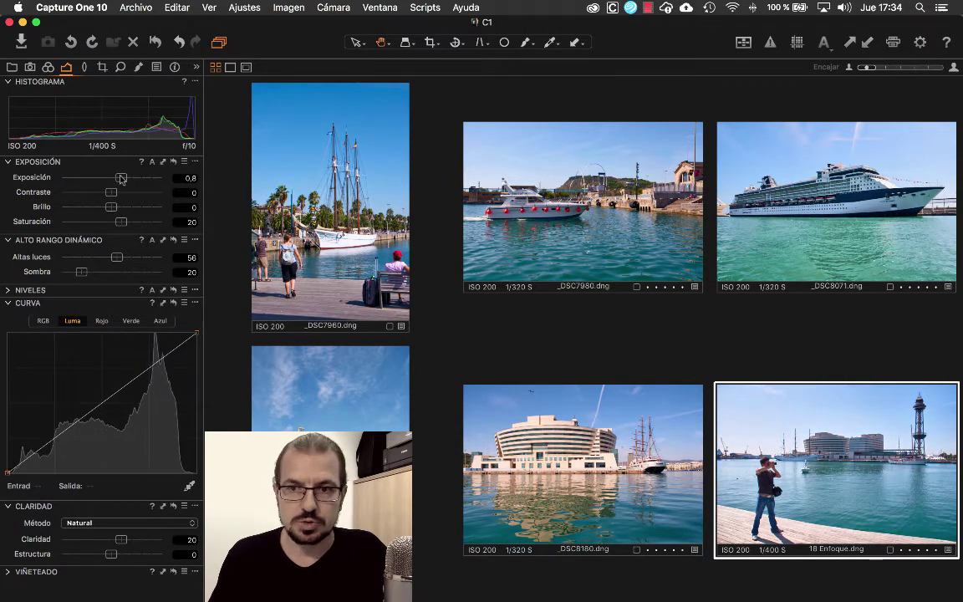
{"action": "left_click_drag", "start_coordinate": [117, 257], "coordinate": [93, 272]}
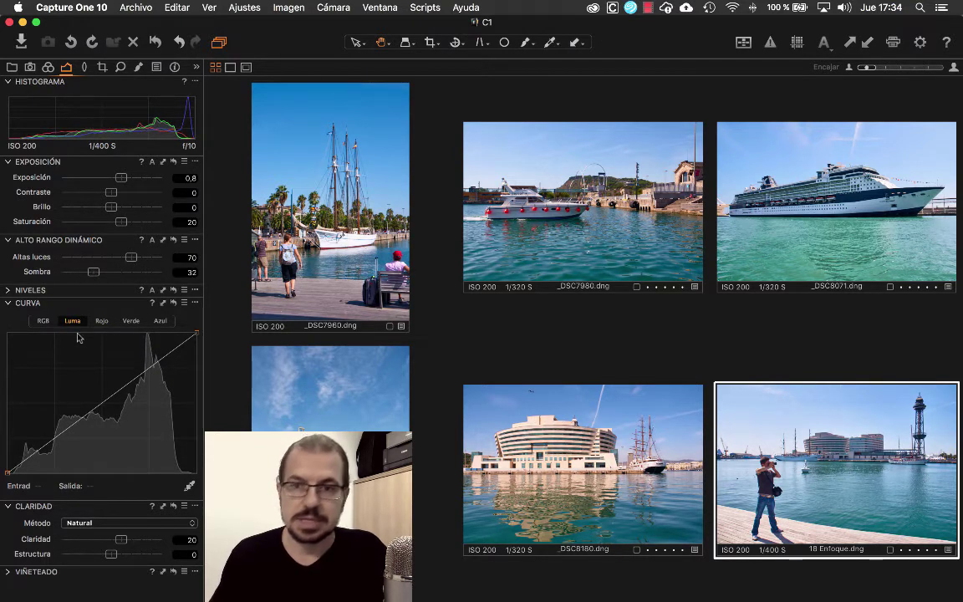
- Add shadow, midtone and highlight points to the Luma curve of 18 Enfoque.dng, and adjust the highlight point to input 197, output 210 in single-image view
{"action": "left_click_drag", "start_coordinate": [48, 443], "coordinate": [27, 457]}
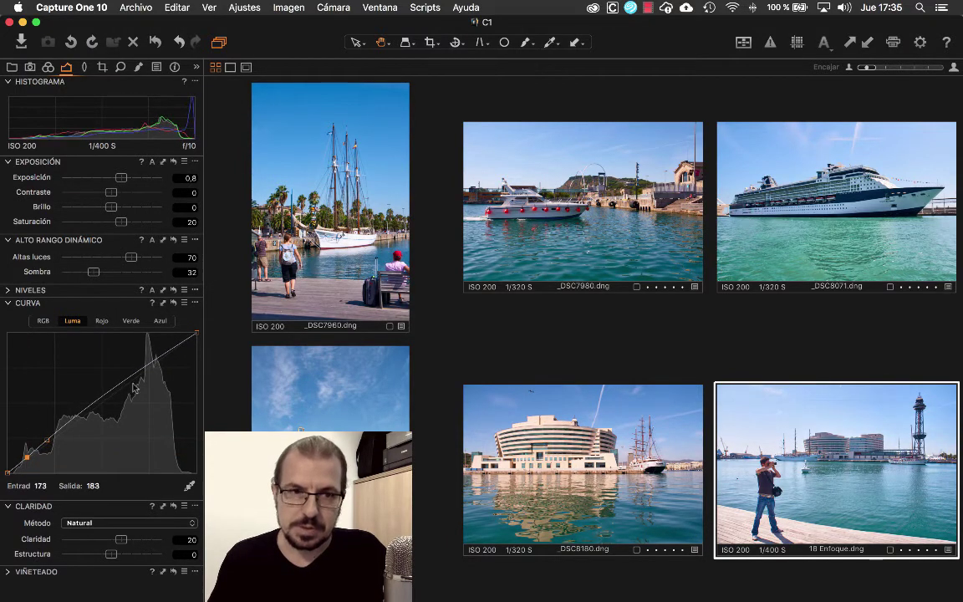
{"action": "left_click_drag", "start_coordinate": [134, 387], "coordinate": [156, 358]}
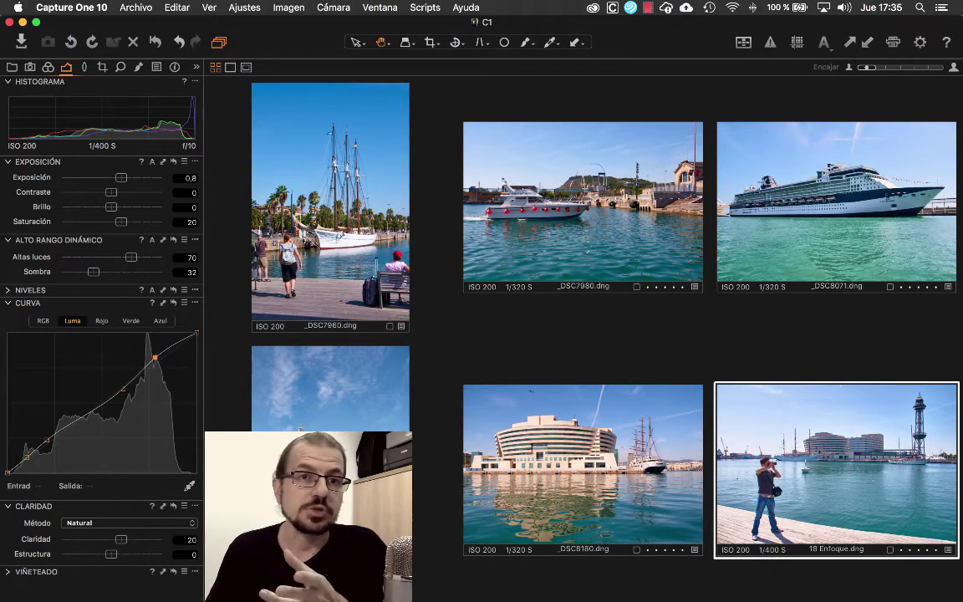
{"action": "left_click", "coordinate": [230, 67]}
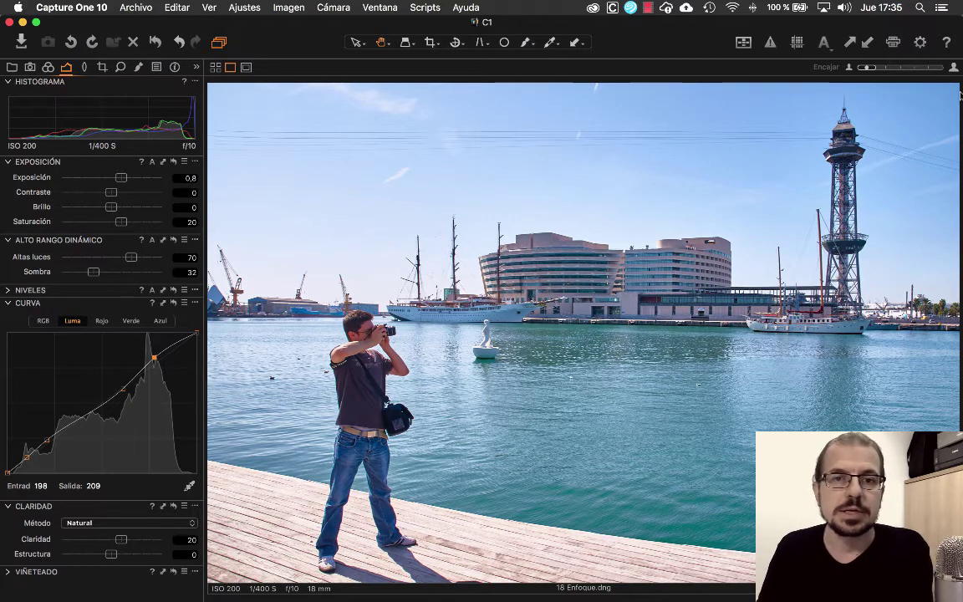
{"action": "key", "text": "Up"}
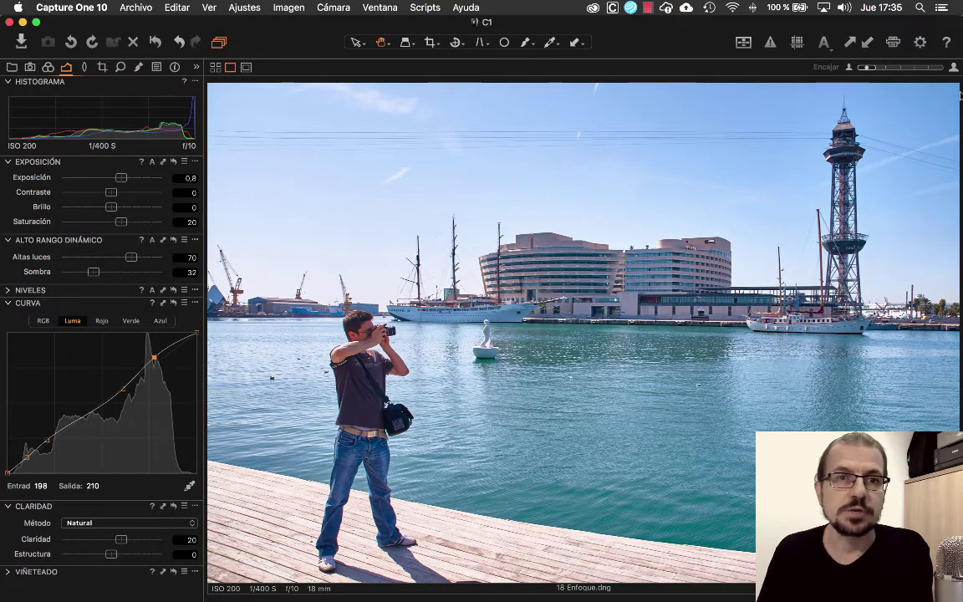
{"action": "key", "text": "Left"}
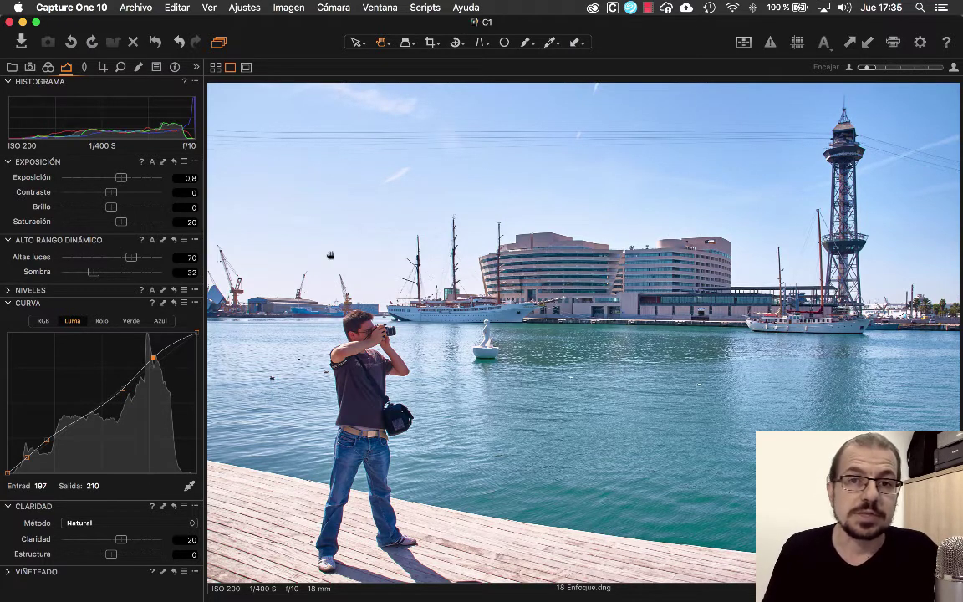
- Show the image browser and select only the cranes photo _DSC8117.dng
{"action": "left_click", "coordinate": [210, 8]}
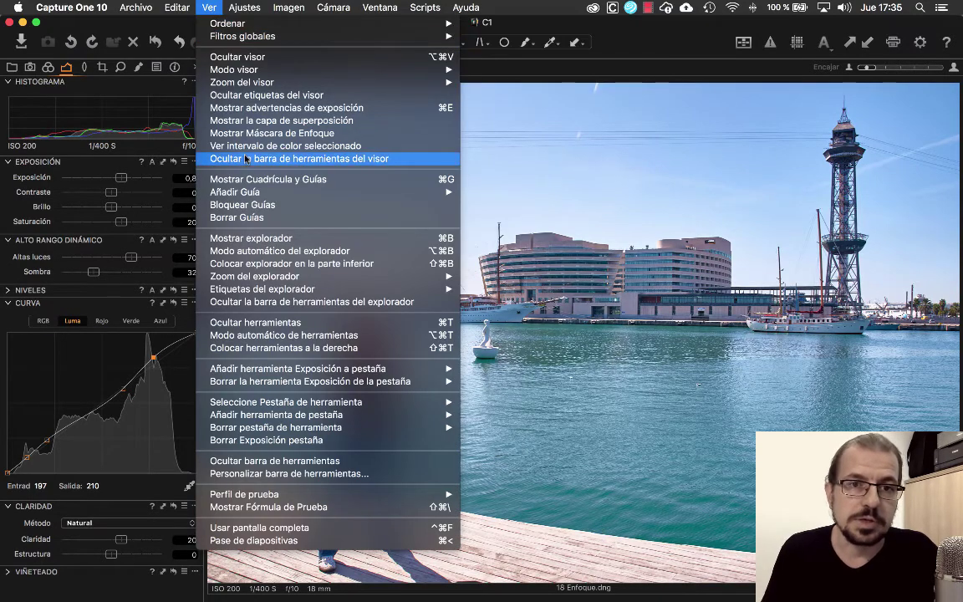
{"action": "left_click", "coordinate": [263, 239]}
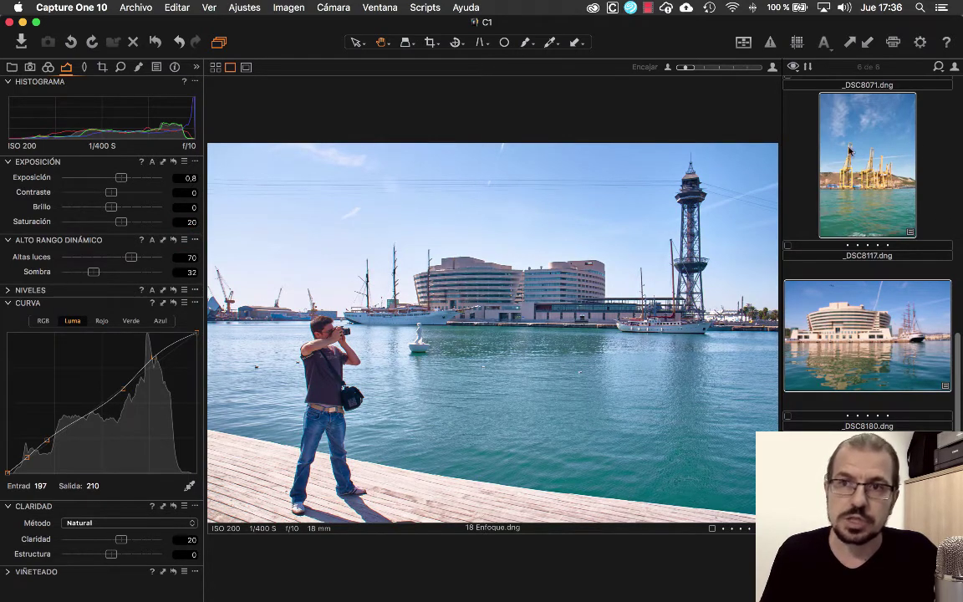
{"action": "left_click", "coordinate": [933, 162]}
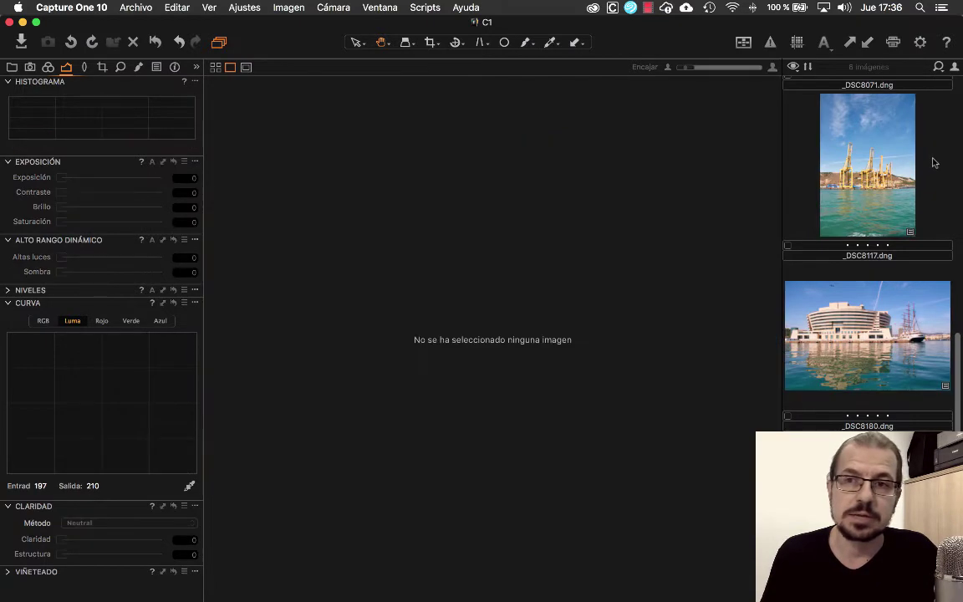
{"action": "left_click", "coordinate": [804, 149]}
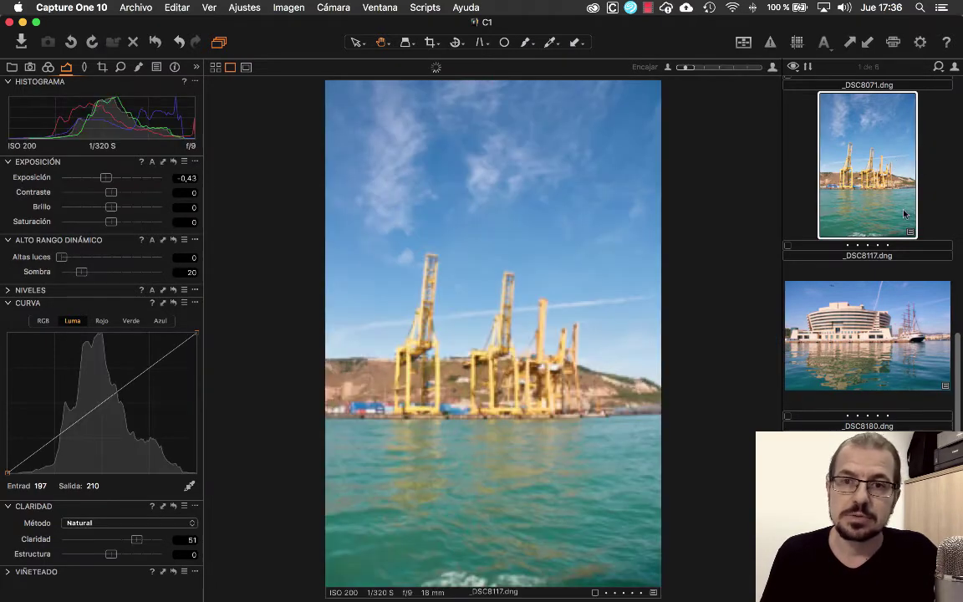
- Review the photos individually back to _DSC7960.dng and forward to 18 Enfoque.dng, and set the latter's shadow recovery to 6
{"action": "key", "text": "Left"}
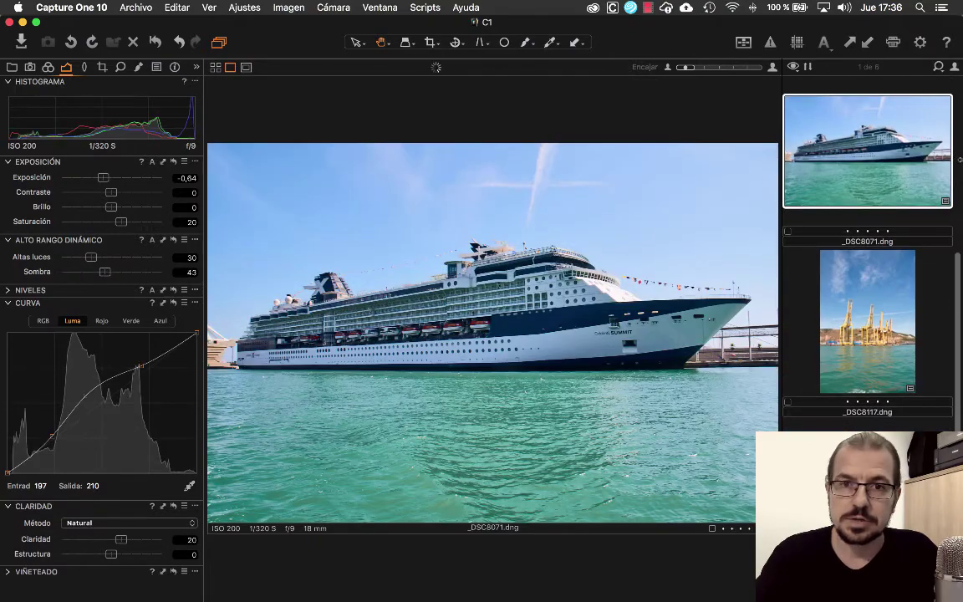
{"action": "key", "text": "Left"}
{"action": "key", "text": "Left"}
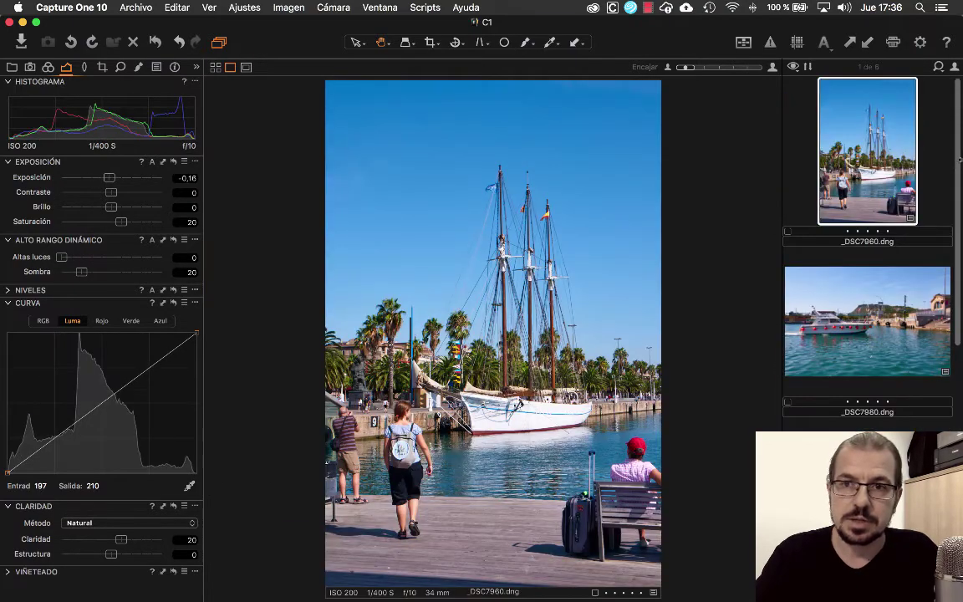
{"action": "key", "text": "Right"}
{"action": "key", "text": "Right"}
{"action": "key", "text": "Right"}
{"action": "key", "text": "Right"}
{"action": "key", "text": "Right"}
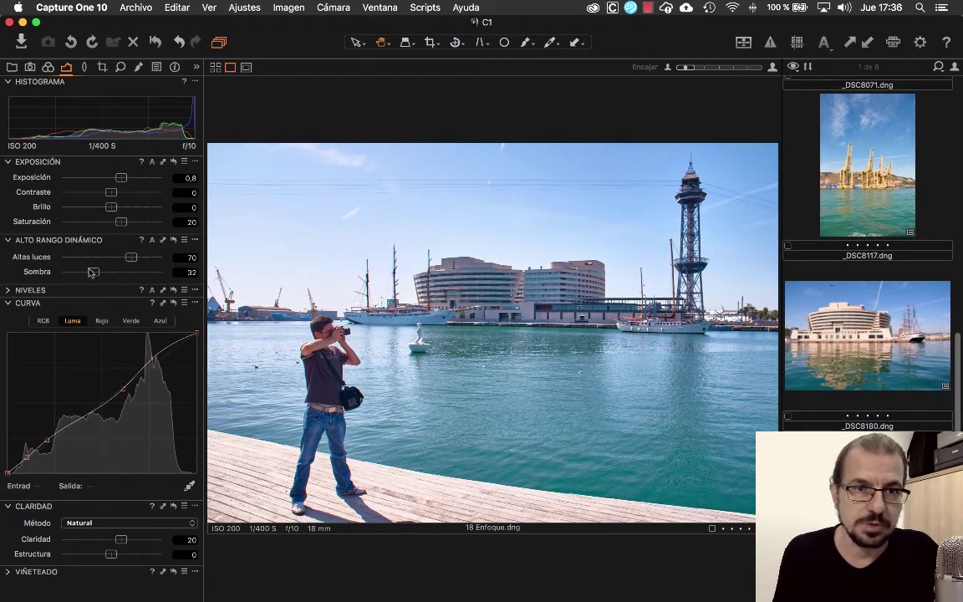
{"action": "left_click_drag", "start_coordinate": [92, 271], "coordinate": [71, 274]}
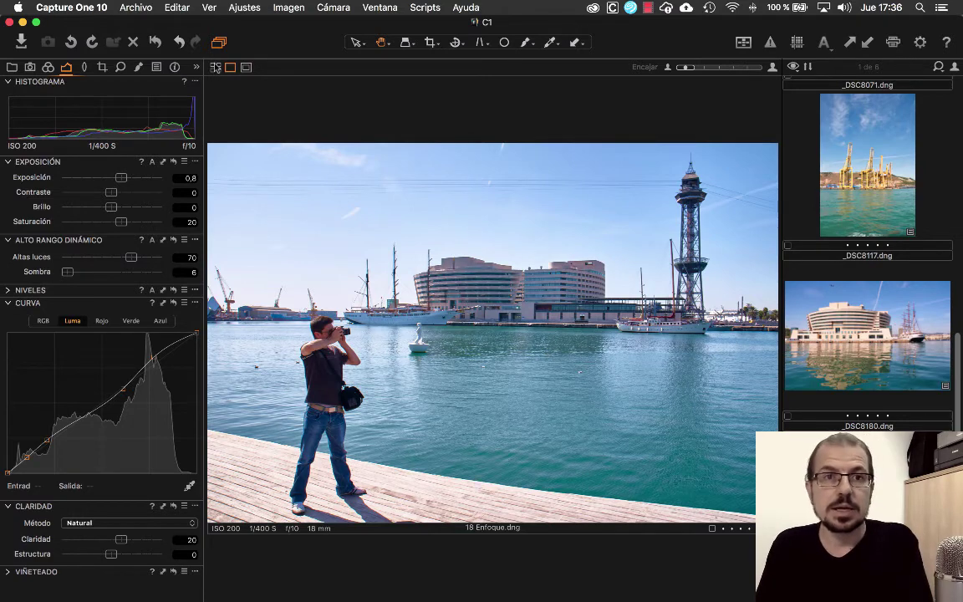
- Select all six photos, show them together in multiple view and hide the image browser
{"action": "key", "text": "super+a"}
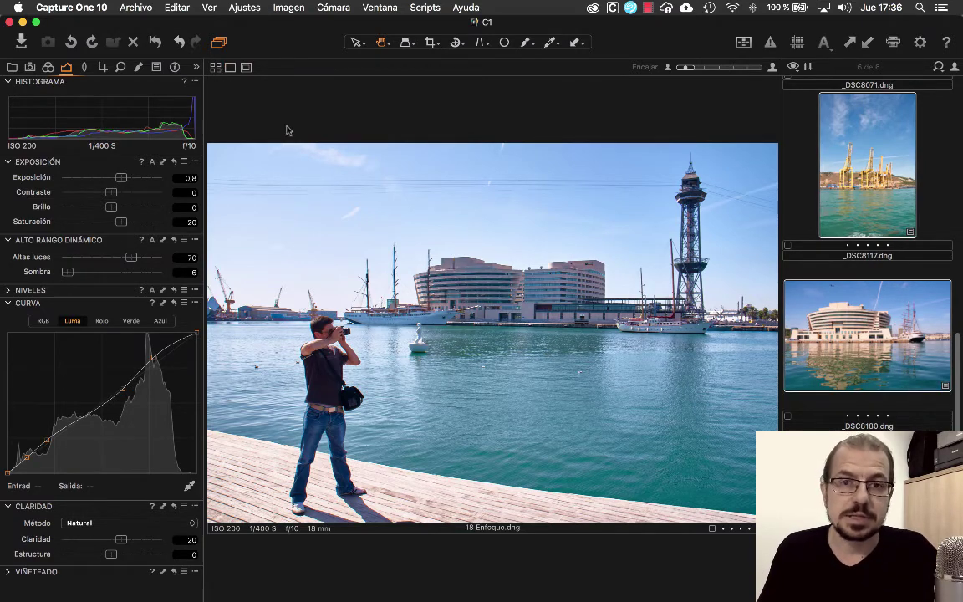
{"action": "key", "text": "n"}
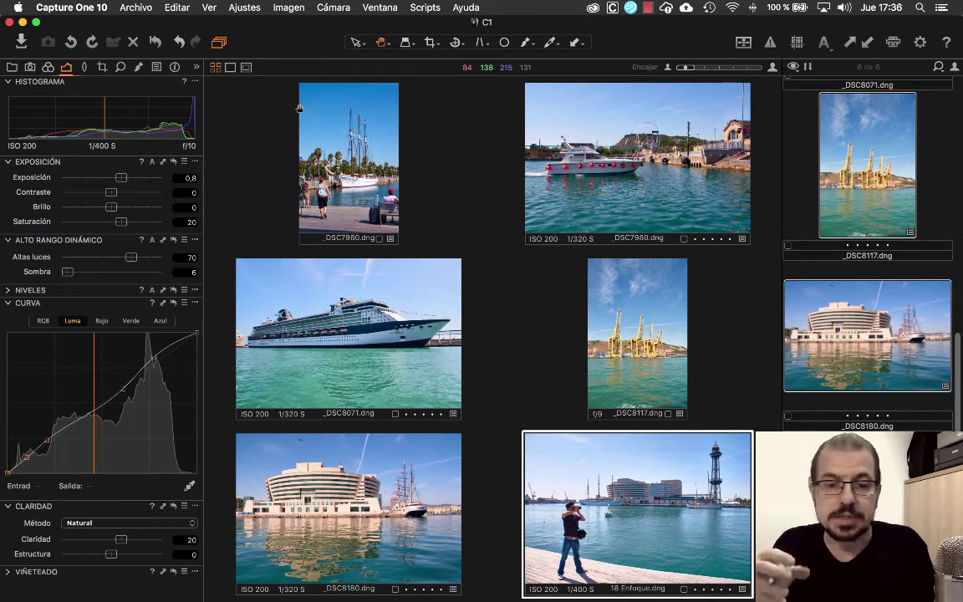
{"action": "key", "text": "super+b"}
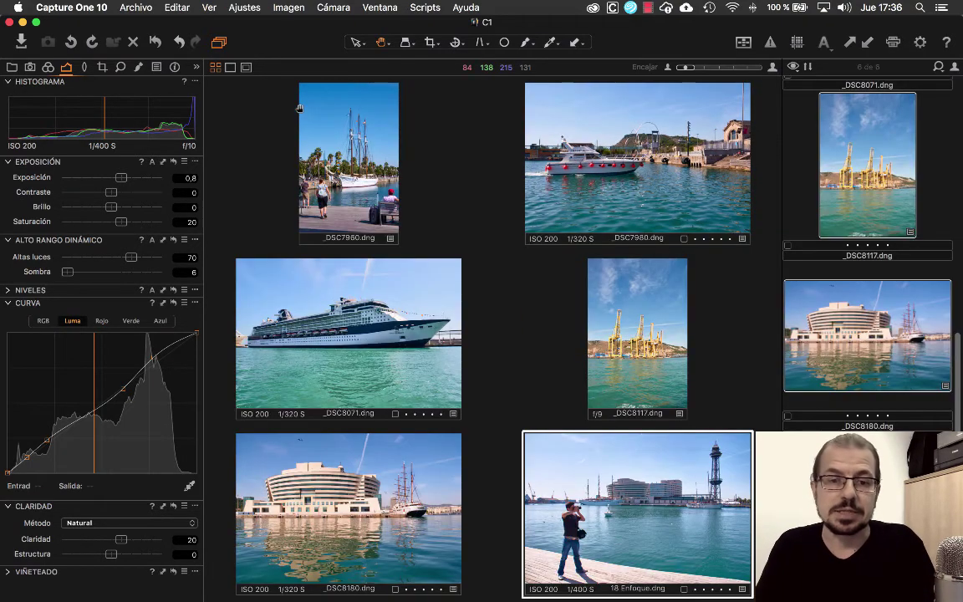
{"action": "key", "text": "super+b"}
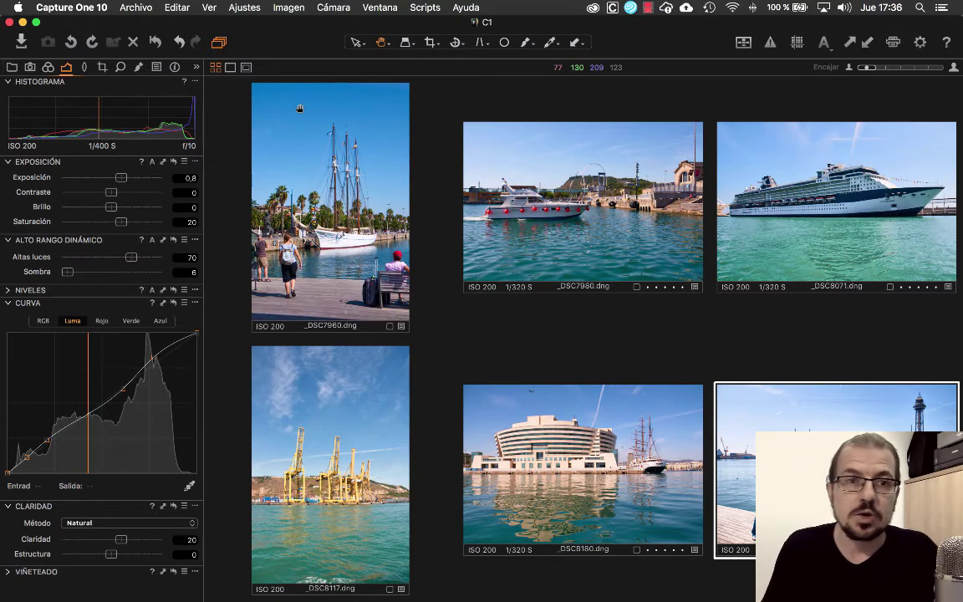